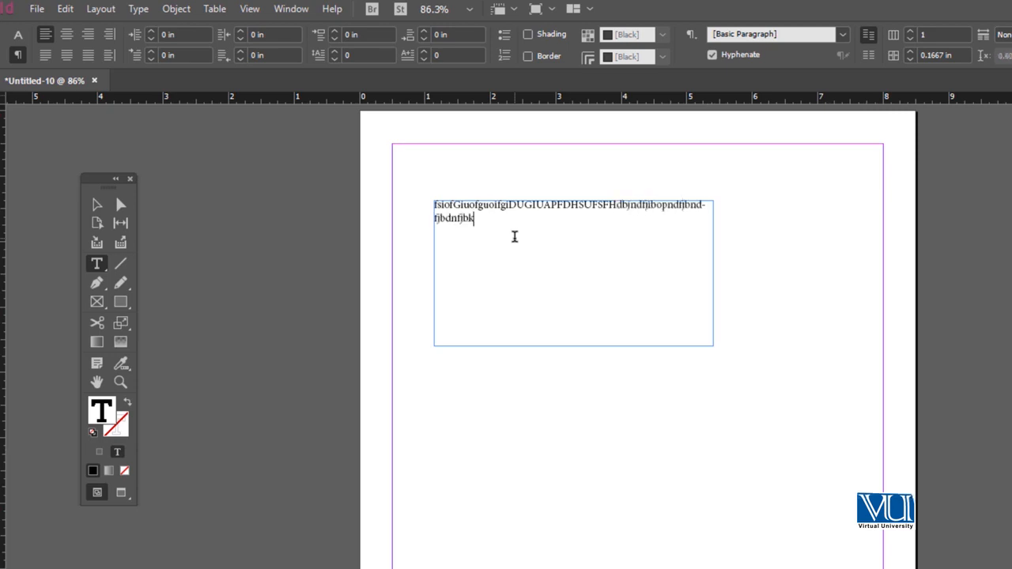
Add more filler text to the text frame, select all of it and display its character formatting controls.
text(ndfjbfndjbdndjfbndjfbndjkfd)
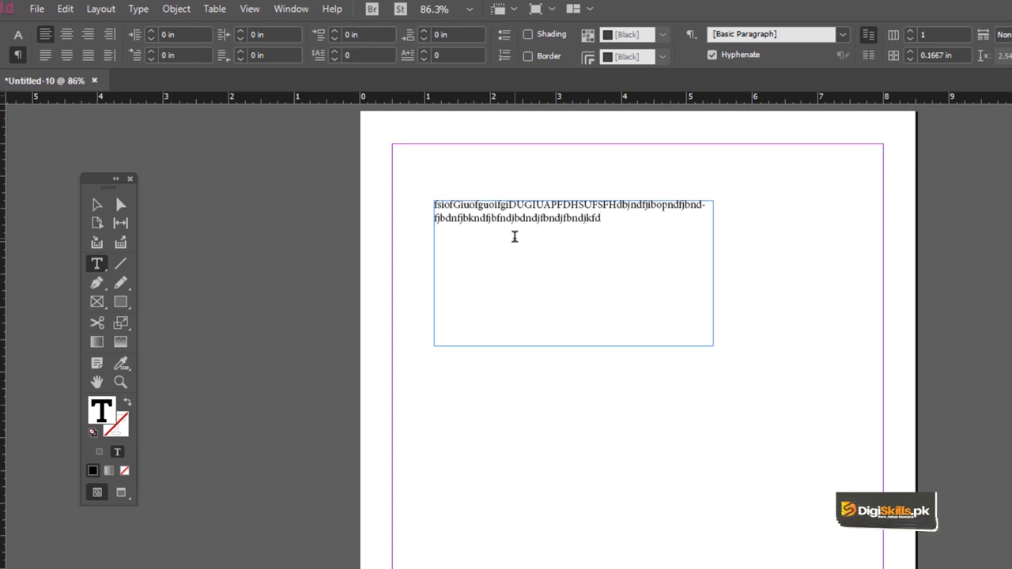
key(ctrl+a)
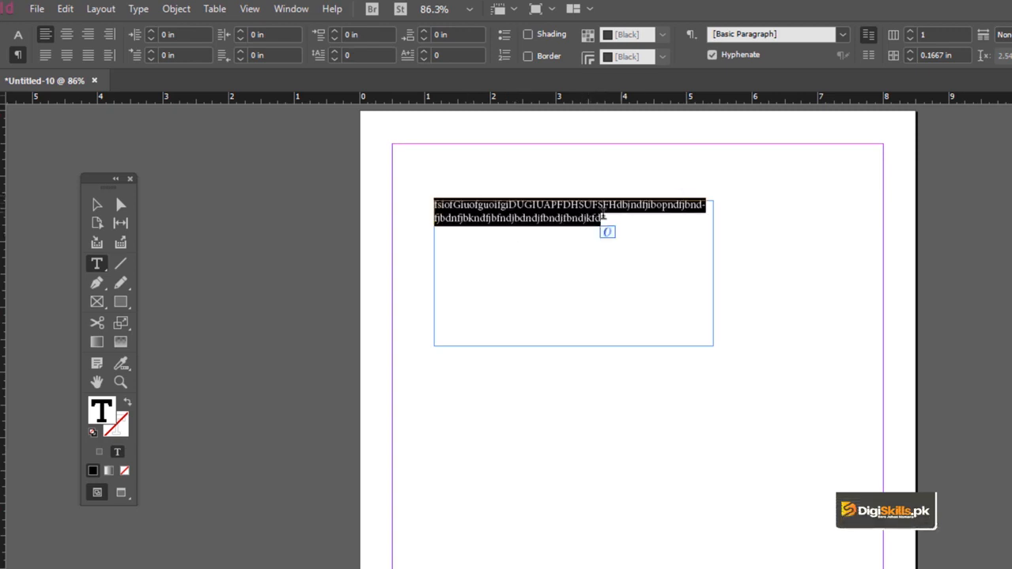
click(18, 34)
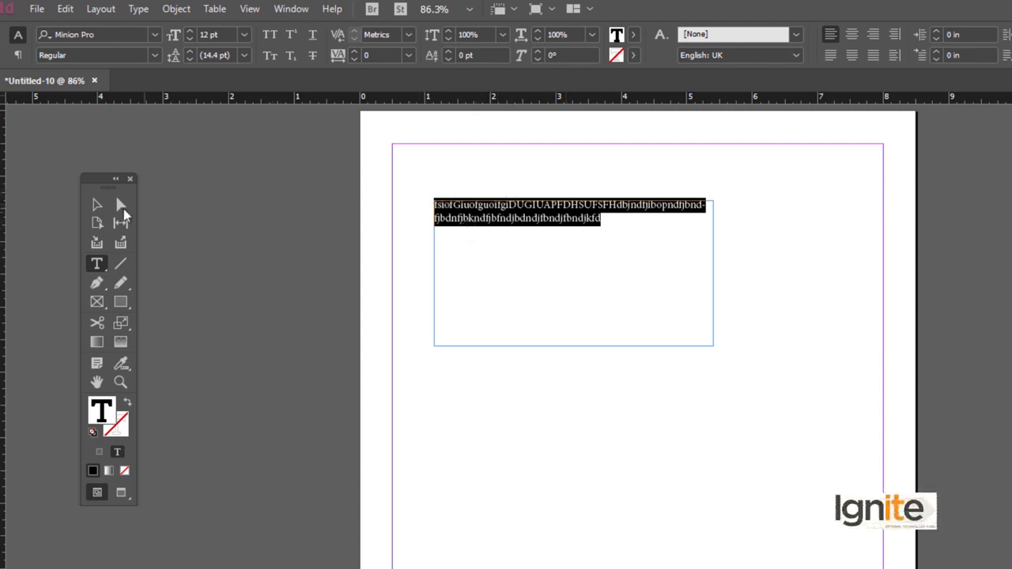
Delete the text frame containing the filler text from the page.
click(96, 205)
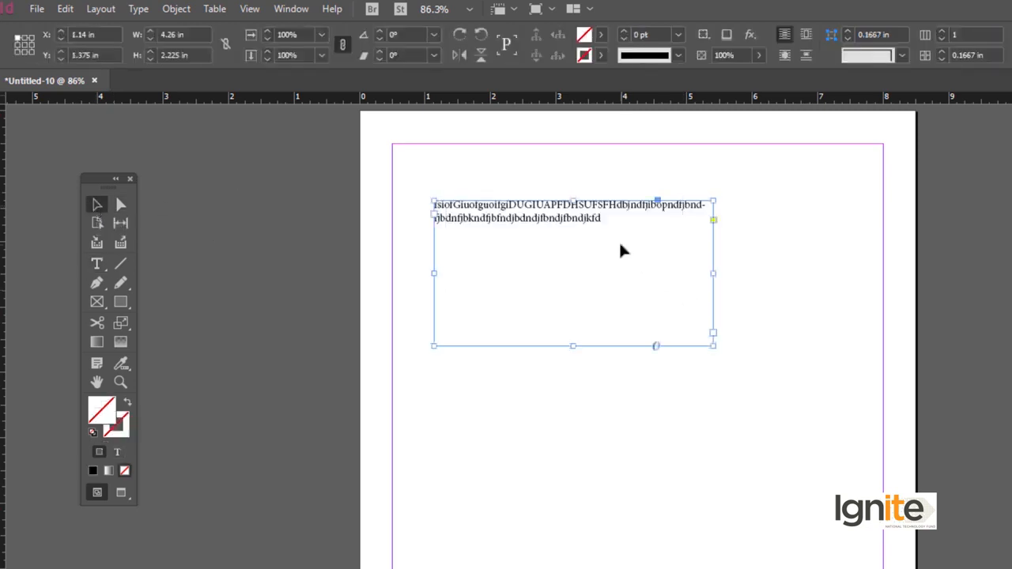
key(Delete)
Draw a text frame about 4.38 by 2.82 in in the page's upper half and place the document "Lorem ipsum dolor sit amet" in it.
click(96, 267)
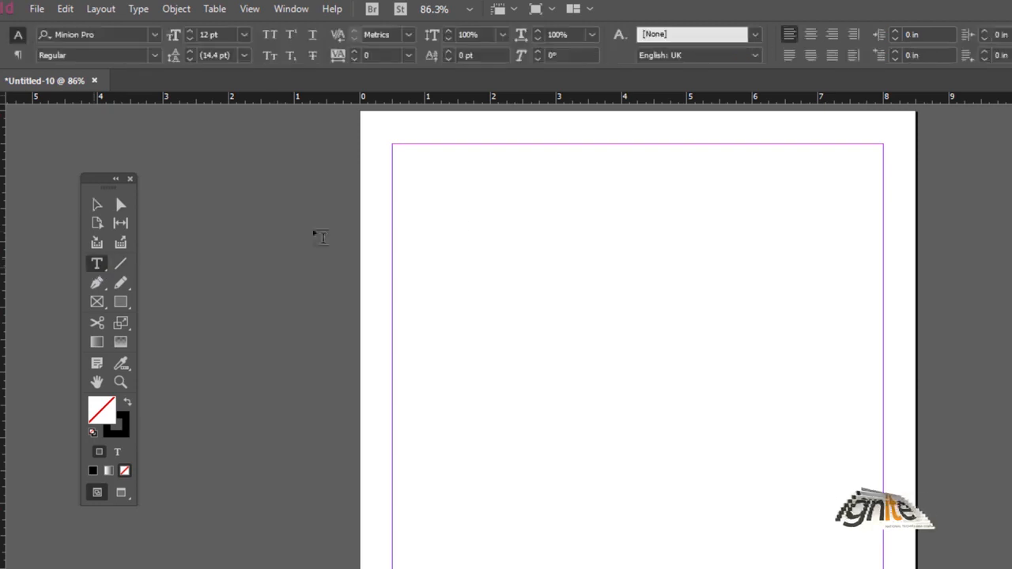
drag(463, 218, 749, 401)
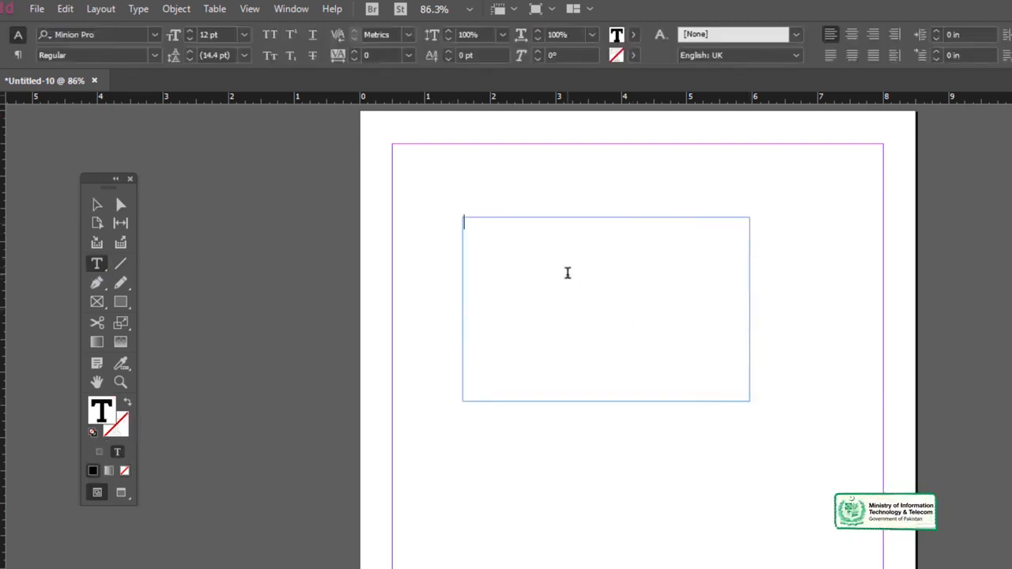
click(35, 9)
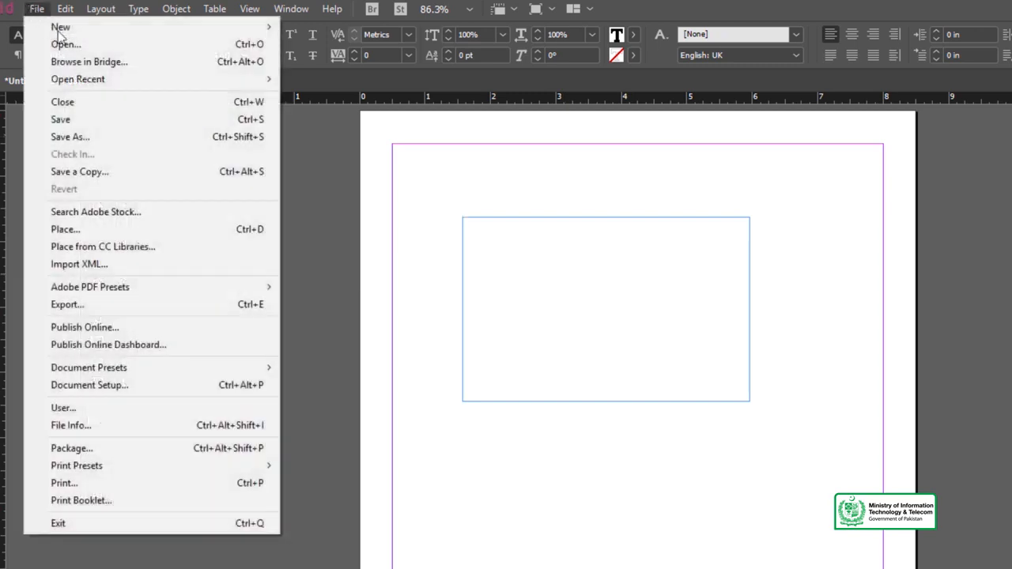
click(64, 230)
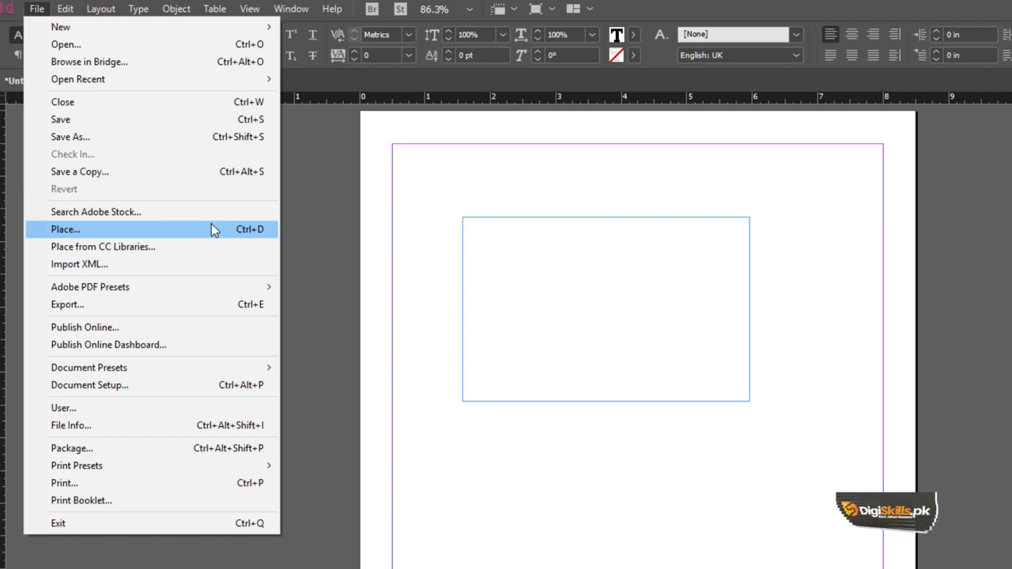
click(169, 190)
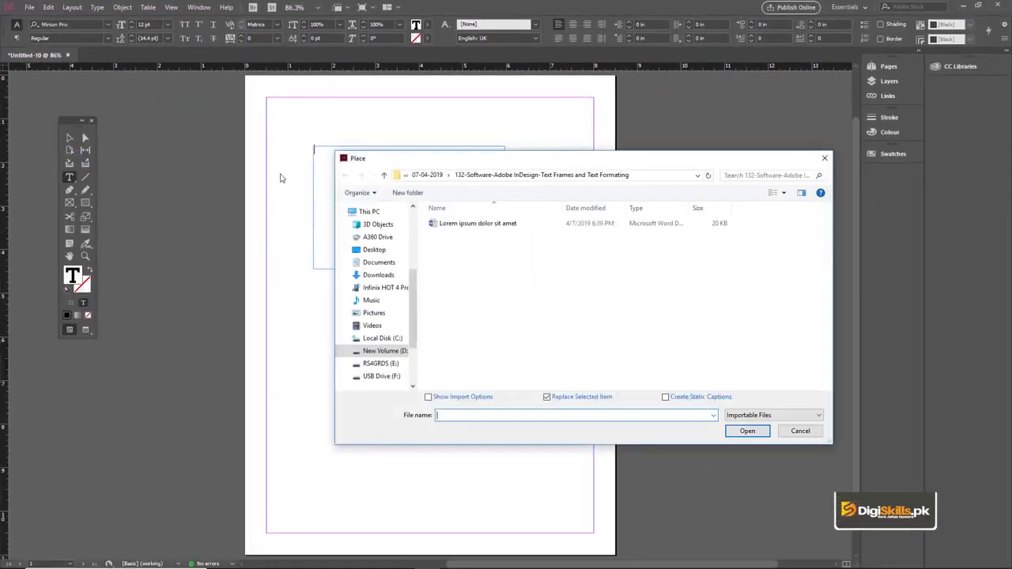
drag(387, 161, 233, 124)
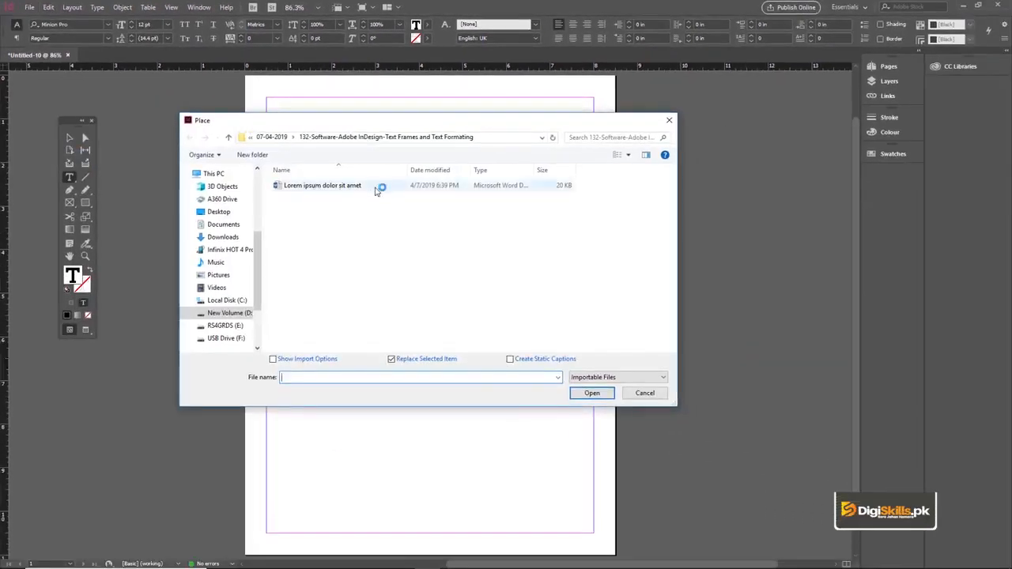
click(337, 188)
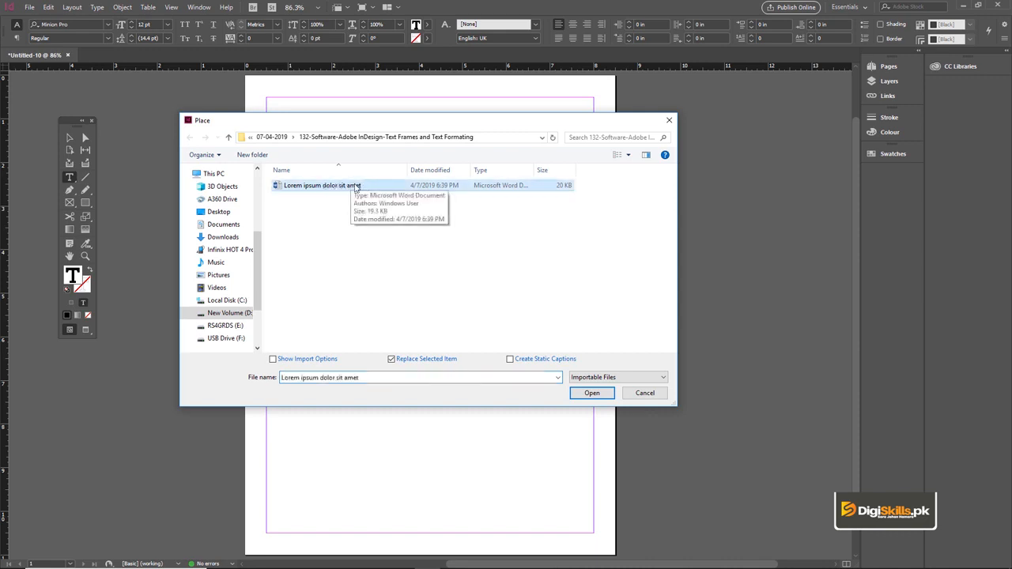
click(591, 393)
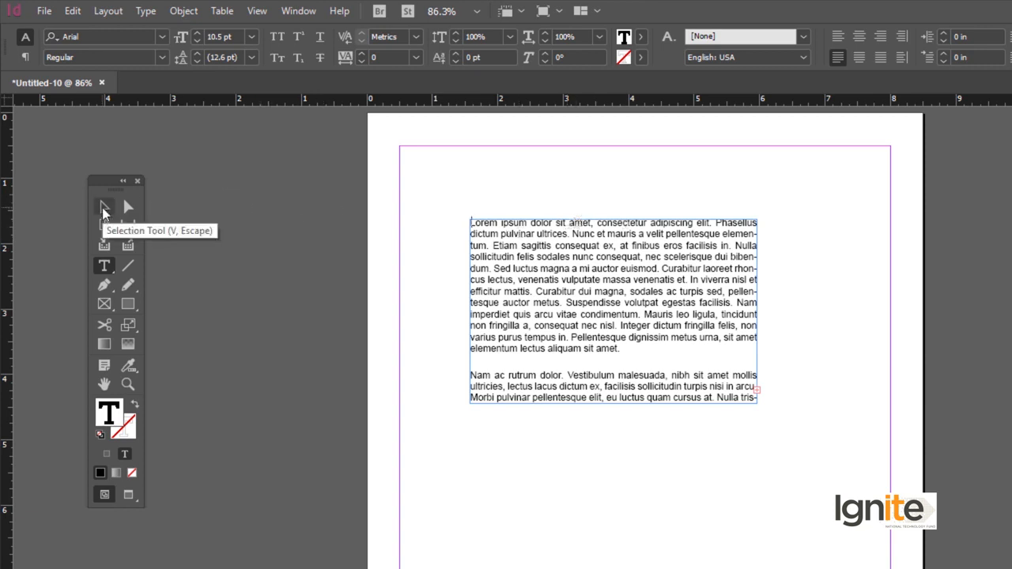
Shorten the placed text frame from its lower edge to about 2.31 in high, so it ends after the first paragraph.
click(104, 208)
key(z)
click(612, 374)
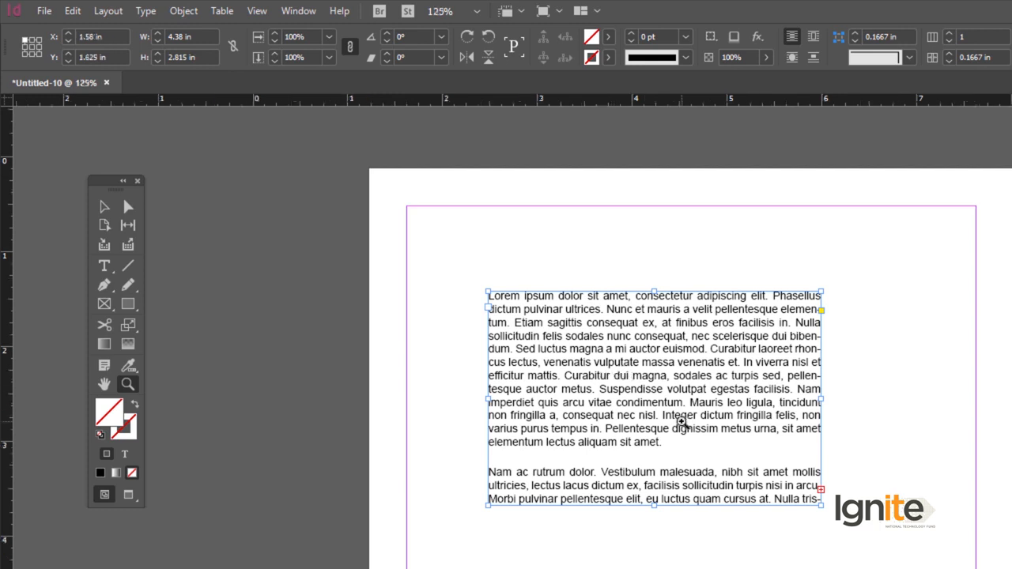
click(680, 423)
click(574, 377)
key(v)
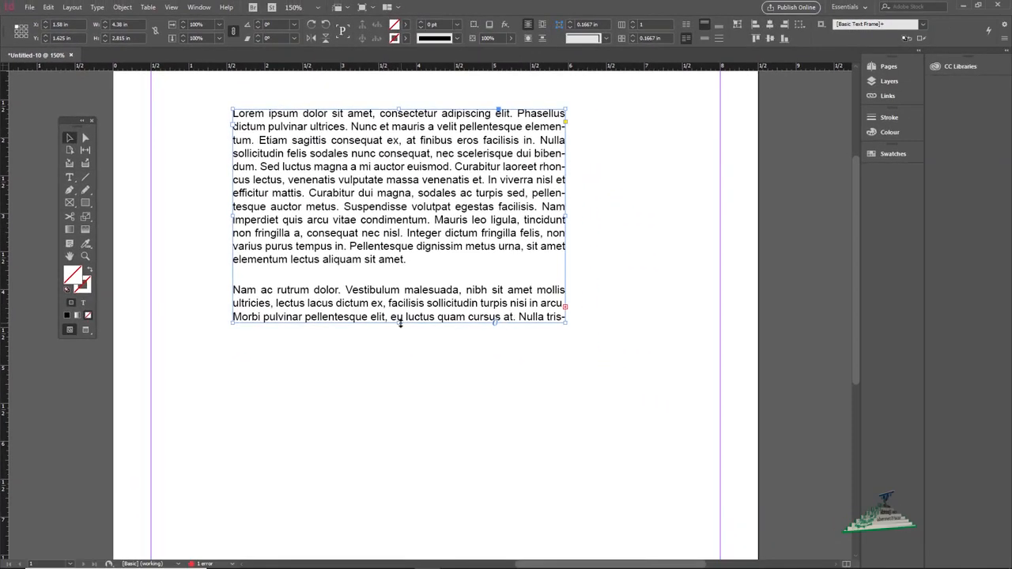
drag(596, 473, 606, 568)
drag(405, 406, 429, 285)
drag(511, 279, 517, 252)
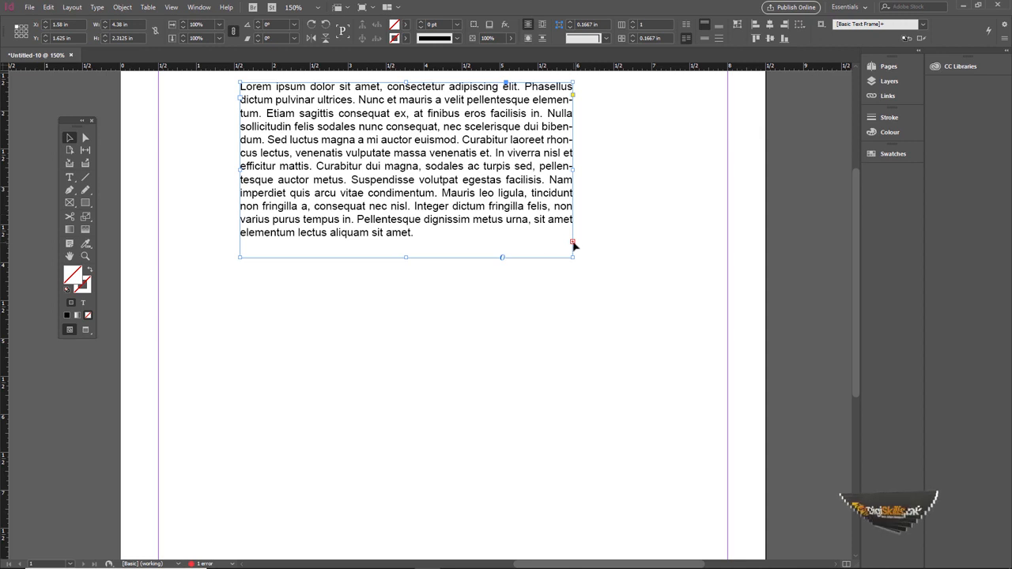
Load the frame's overset text and flow it into a second frame about 6.22 by 3.24 in below the first.
click(573, 242)
drag(337, 261, 329, 226)
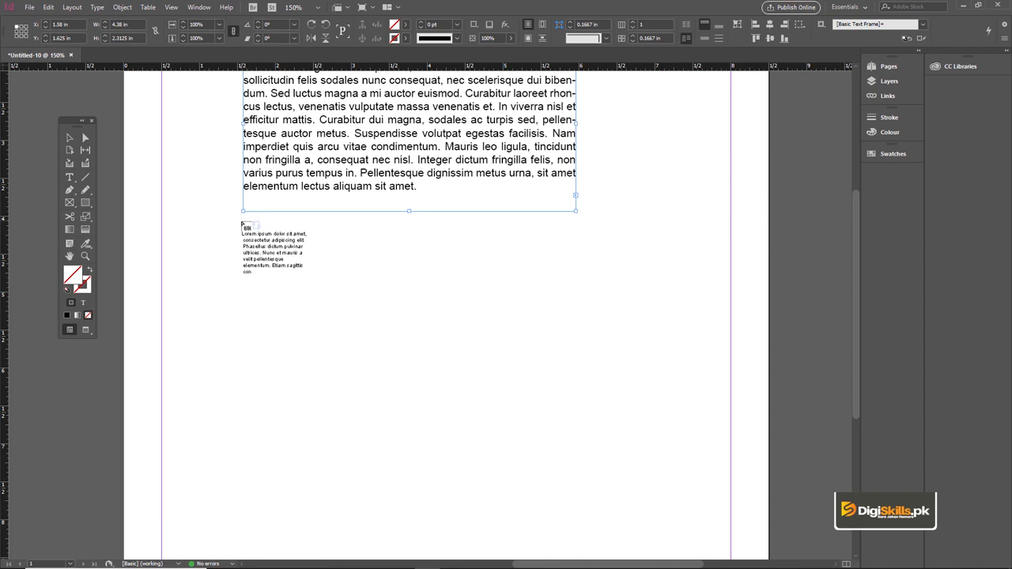
key(space)
drag(243, 232, 699, 483)
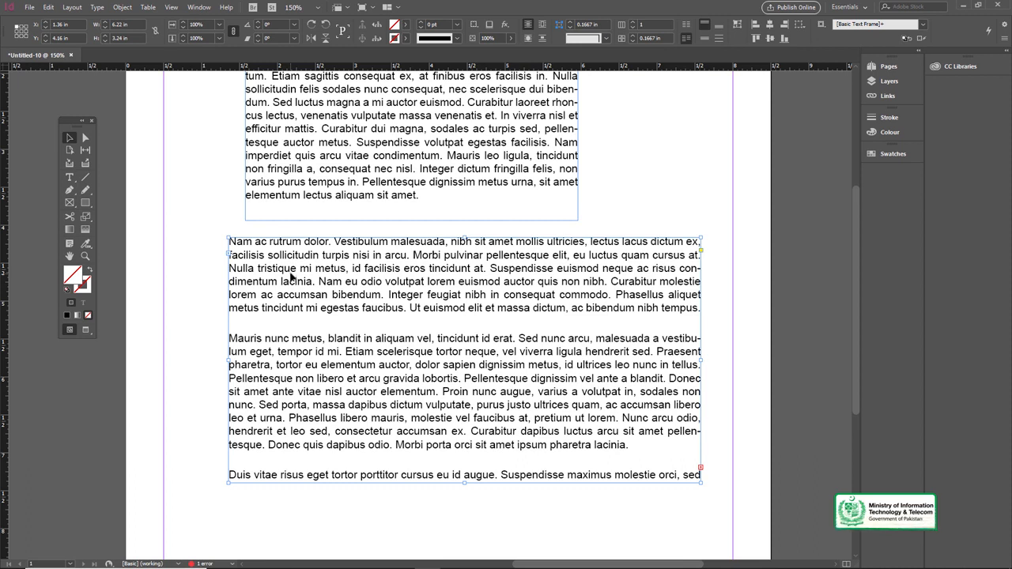
Undo the second text frame and delete the remaining Lorem ipsum frame from the page.
key(ctrl+z)
drag(305, 210, 324, 339)
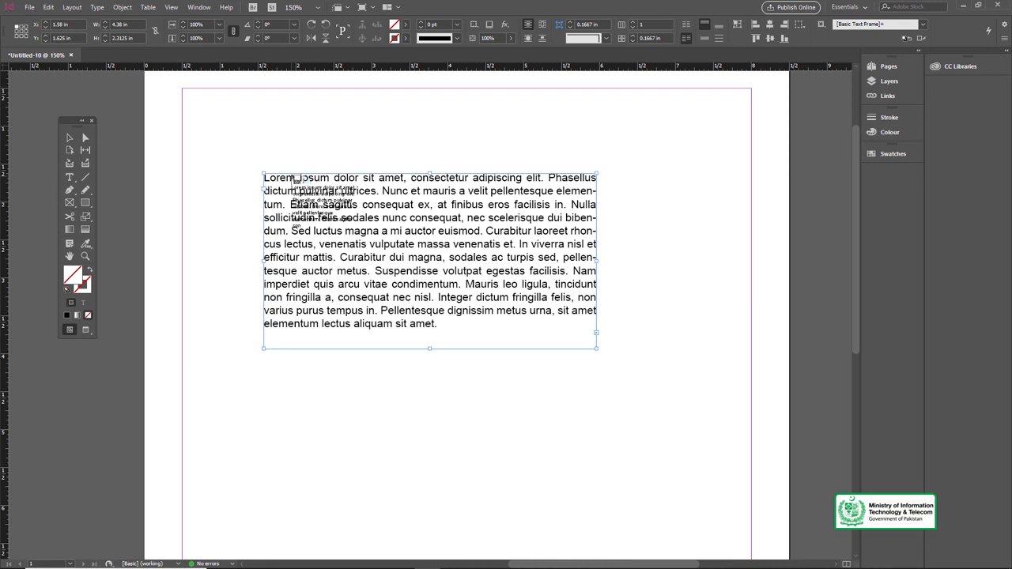
key(Escape)
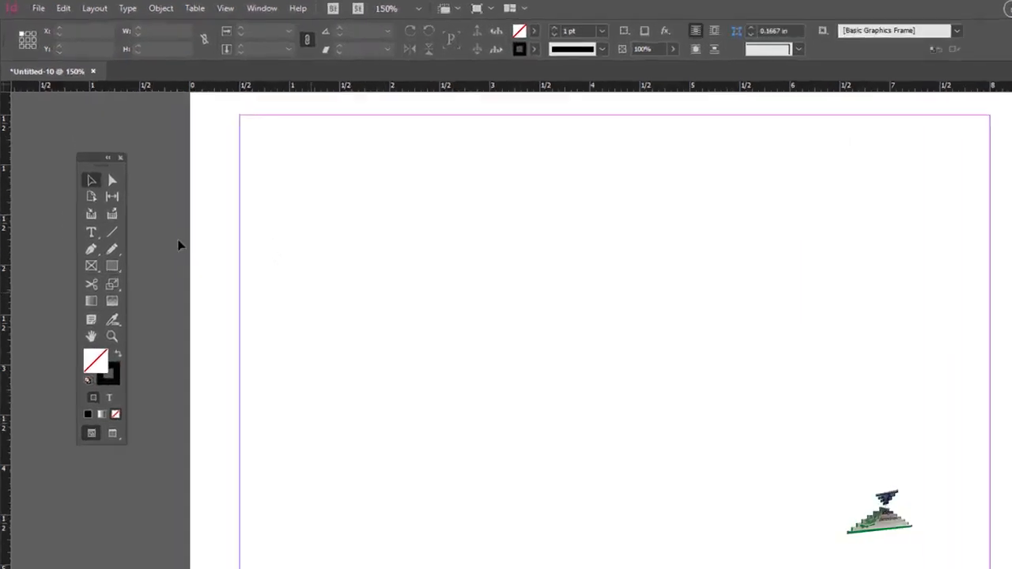
Place the document "Lorem ipsum dolor sit amet" on the empty page, filling the margin area from its upper-left corner.
click(78, 178)
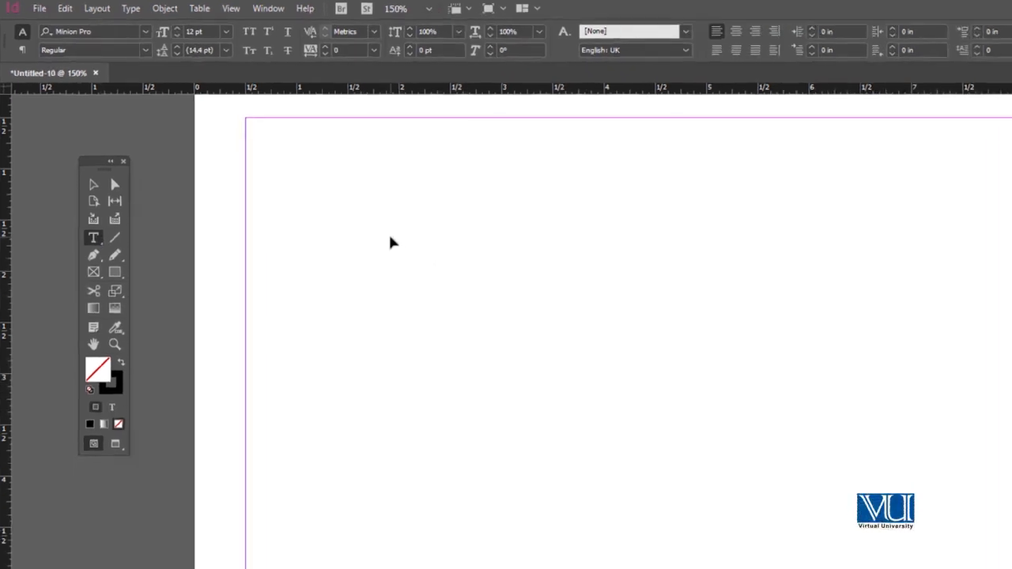
key(ctrl+d)
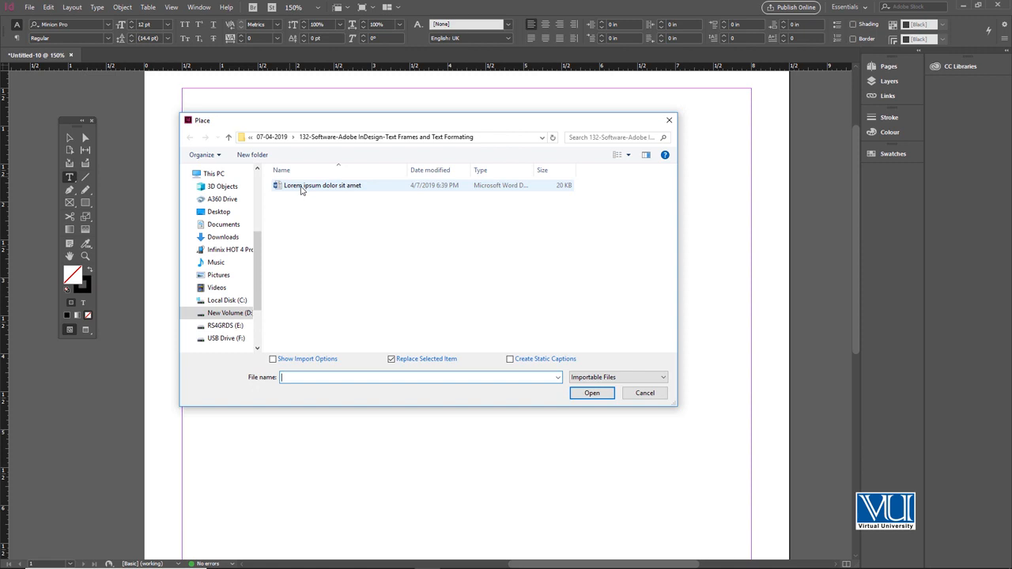
click(311, 190)
click(601, 391)
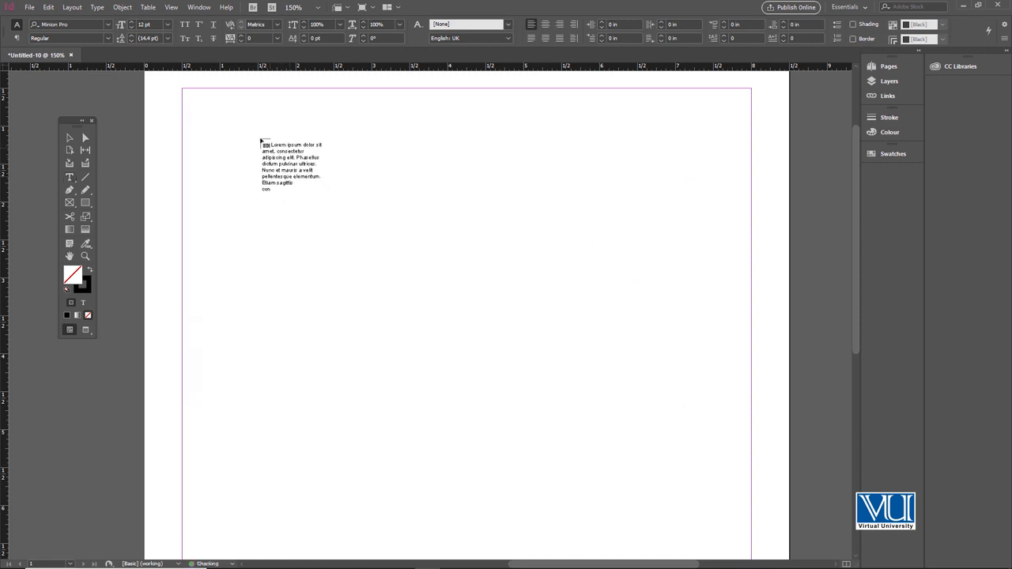
drag(367, 206, 330, 188)
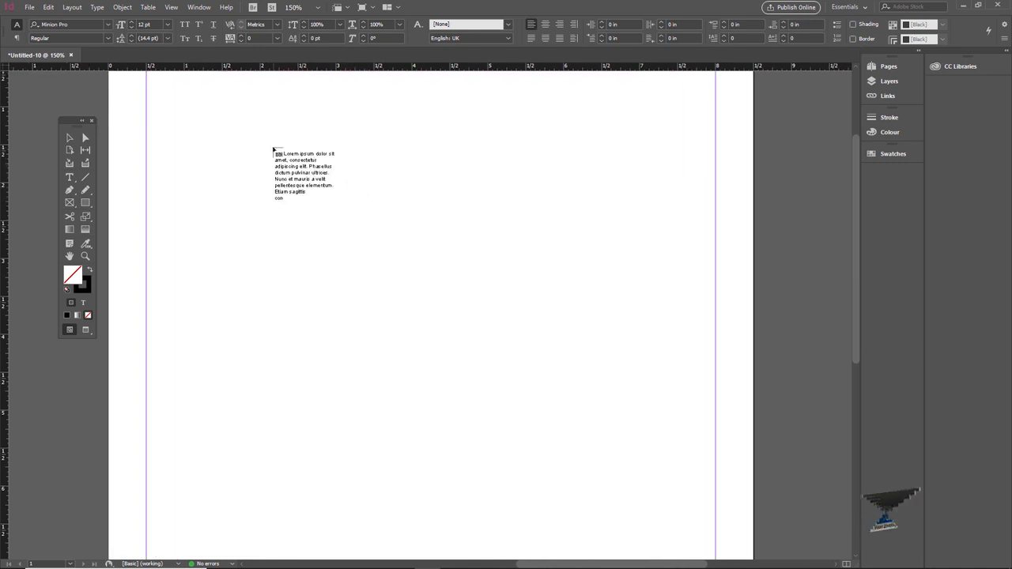
drag(273, 149, 310, 155)
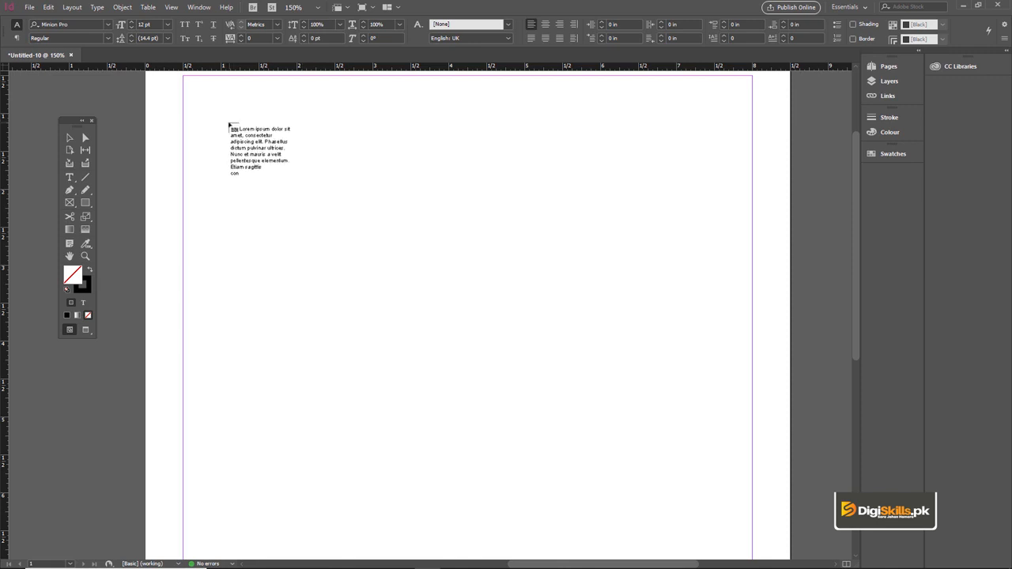
drag(228, 121, 233, 140)
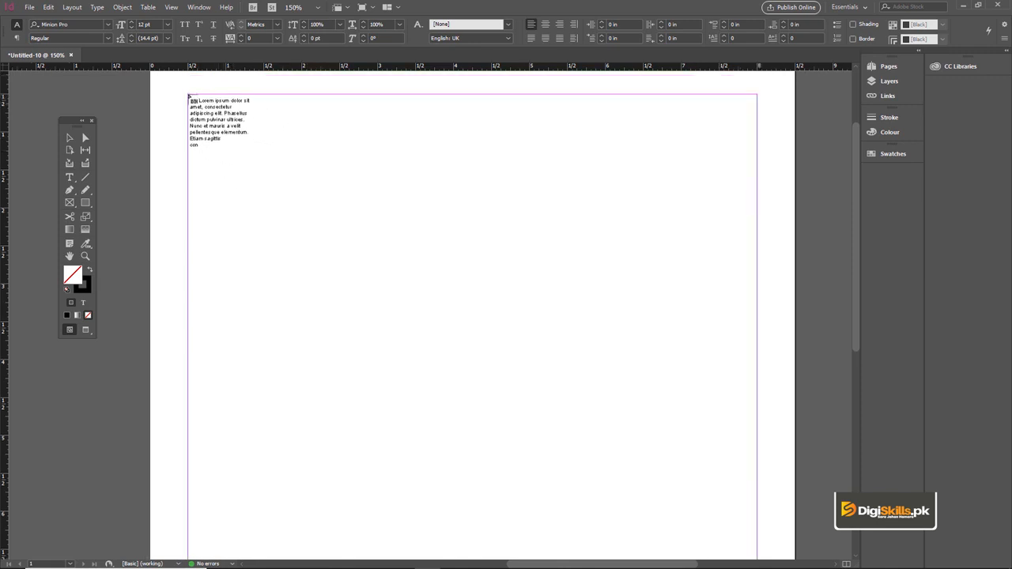
click(189, 96)
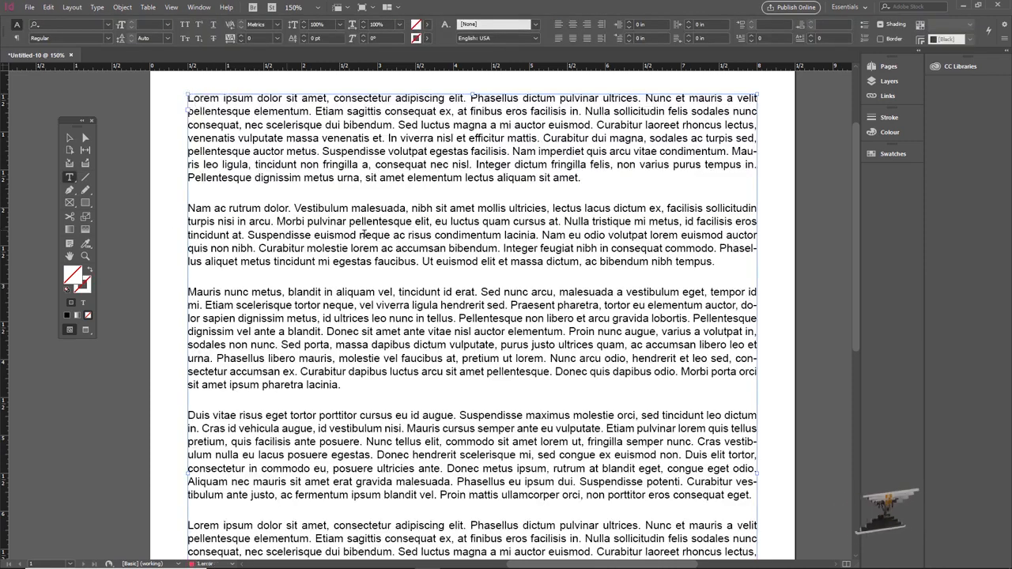
Check the page-filling text frame on the whole page, then undo its placement.
key(ctrl+1)
scroll(417, 338, down, 2)
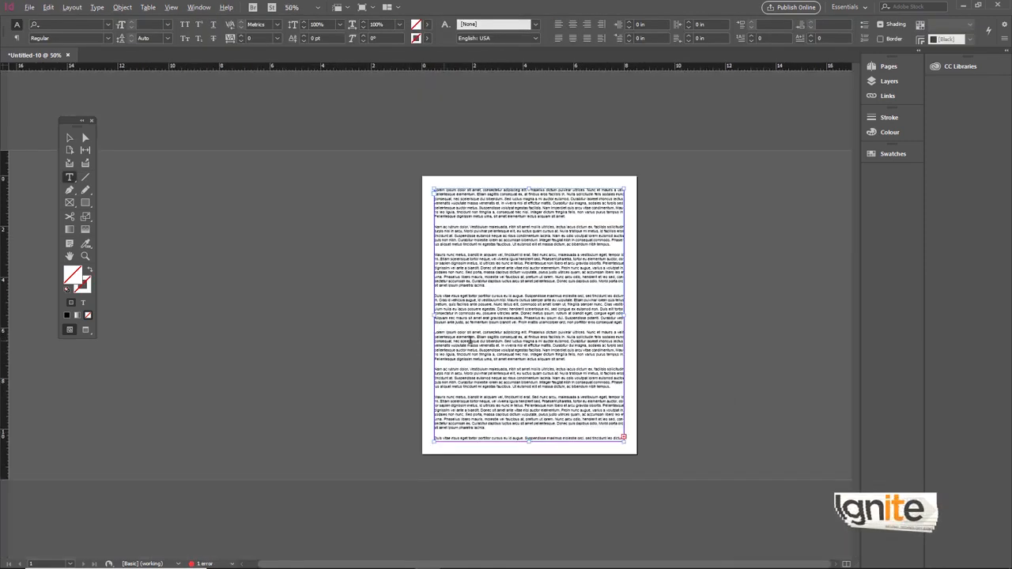
scroll(530, 343, up, 2)
scroll(526, 342, down, 1)
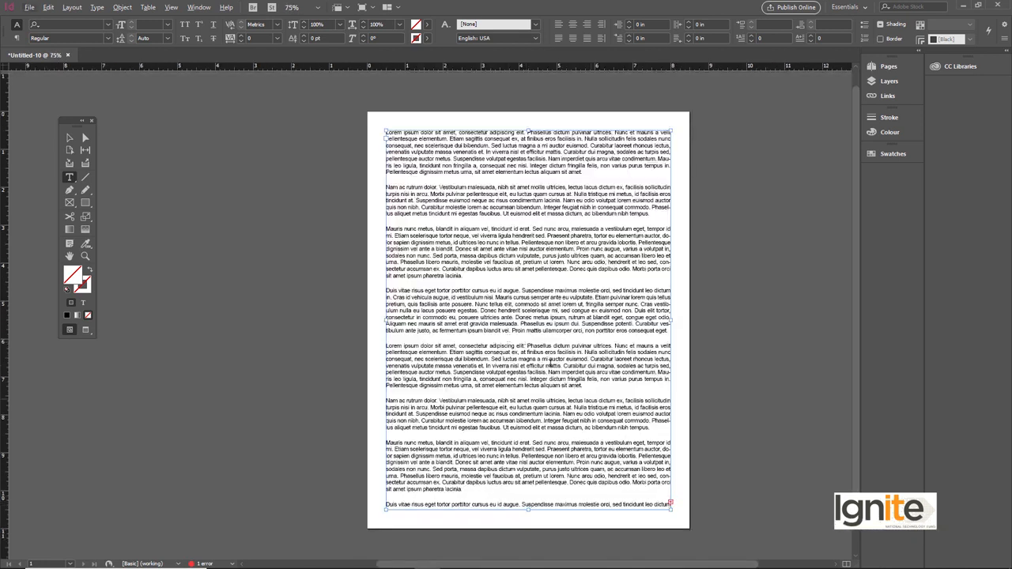
key(ctrl+z)
Place the document "Lorem ipsum dolor sit amet" with autoflow from the upper-left margin corner, so new pages hold all the text.
key(z)
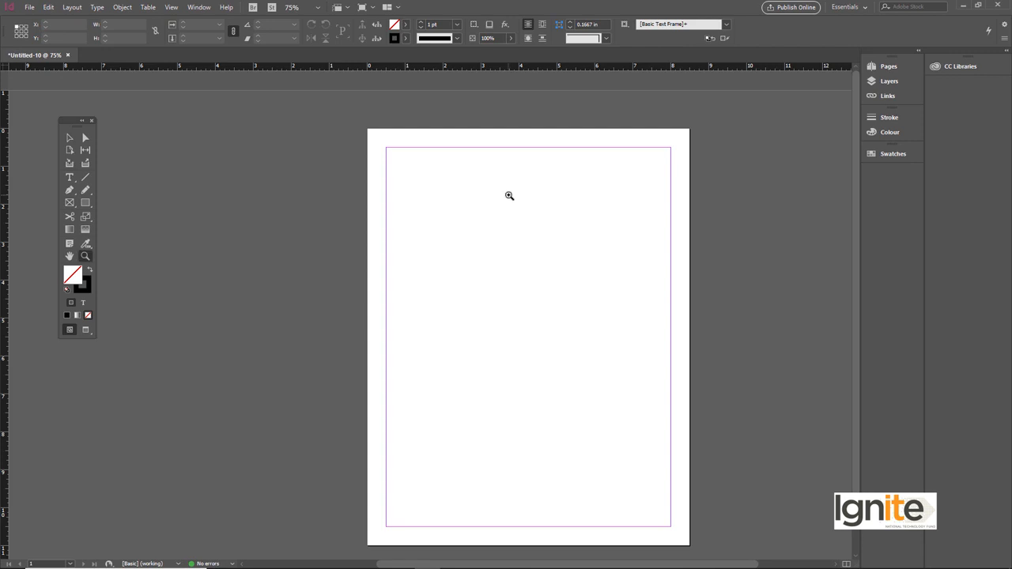
click(508, 197)
click(488, 232)
key(t)
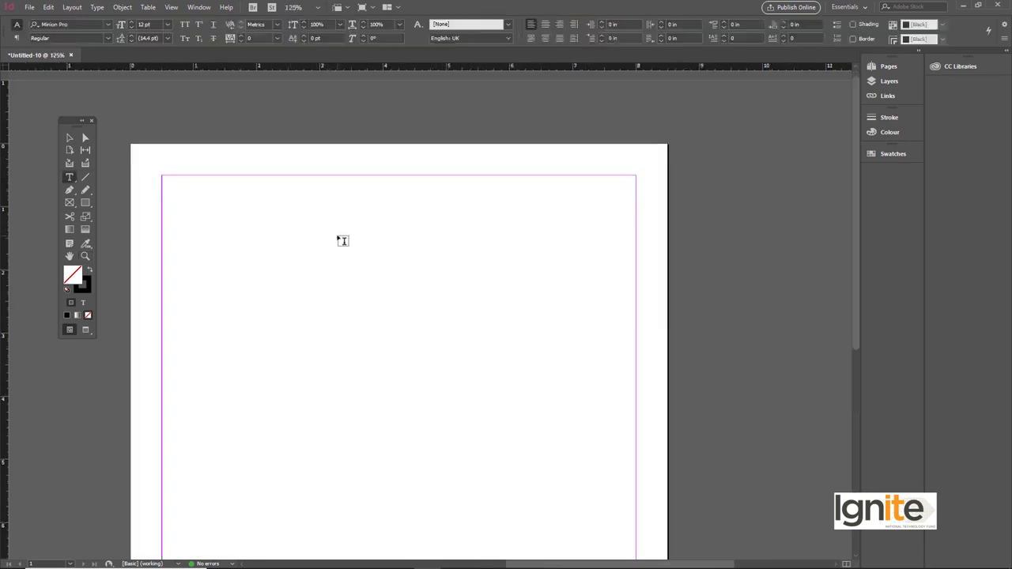
key(ctrl+d)
click(336, 185)
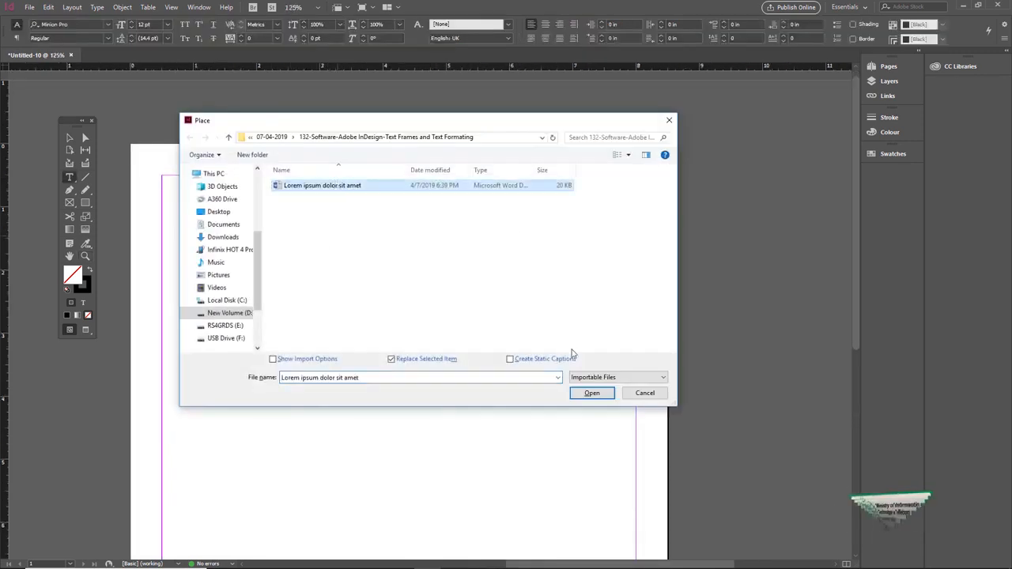
click(590, 394)
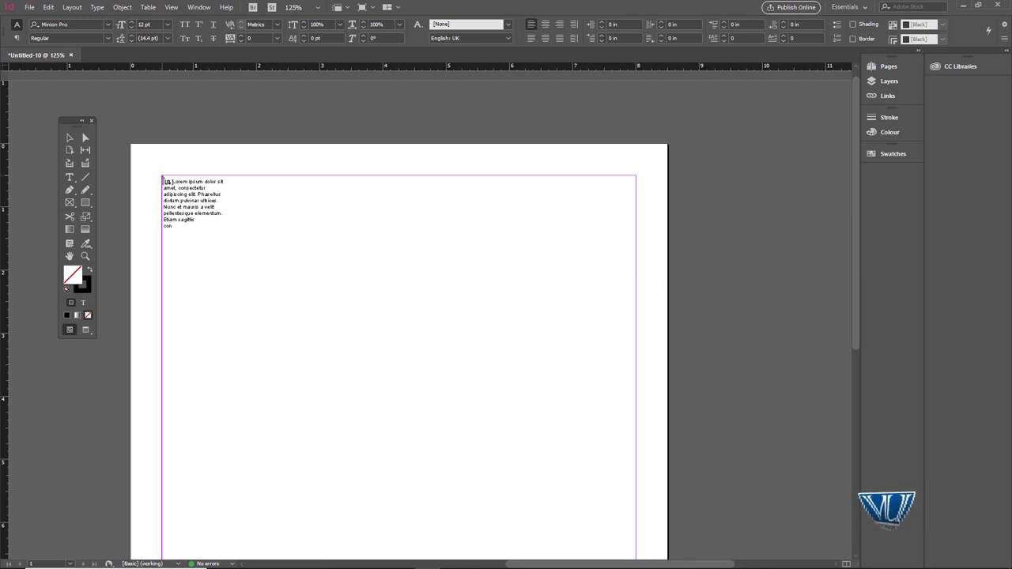
click(163, 178)
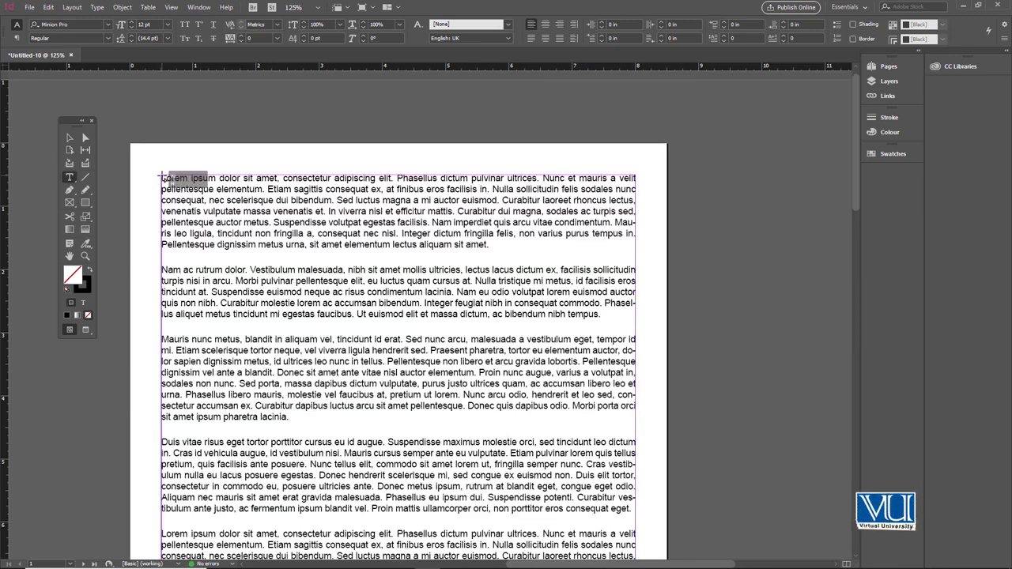
Examine how the autoflowed text continues across the document's pages.
scroll(196, 314, down, 10)
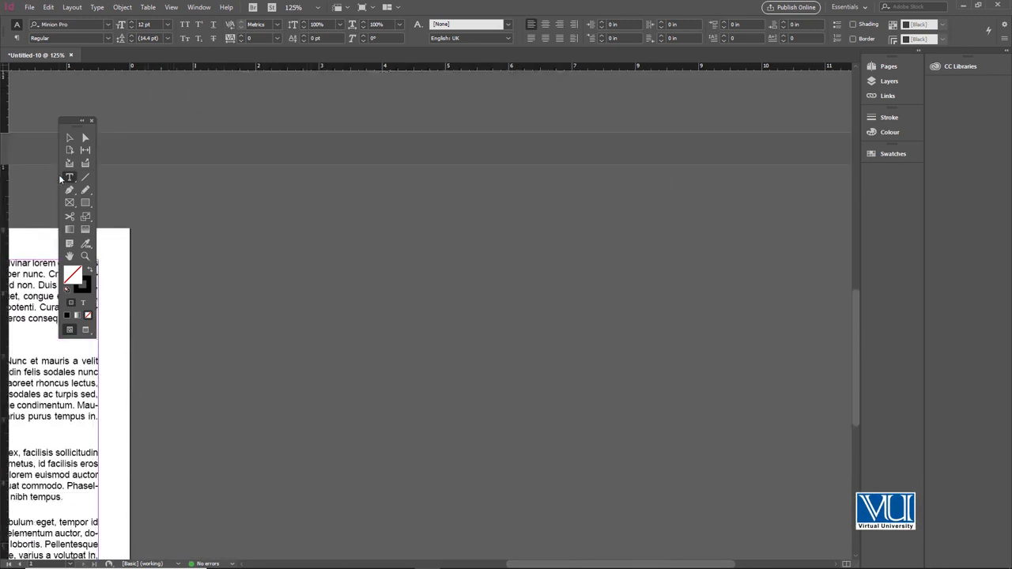
click(69, 138)
key(z)
alt+click(290, 231)
alt+click(304, 248)
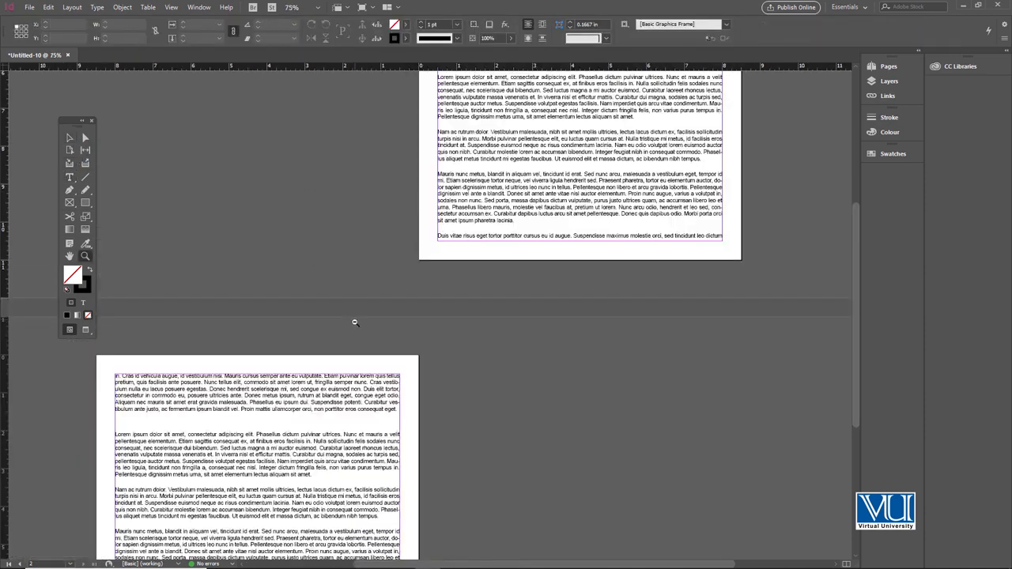
Show the page thumbnails and examine how the autoflowed text runs from page 1 to its end on page 2.
alt+click(357, 318)
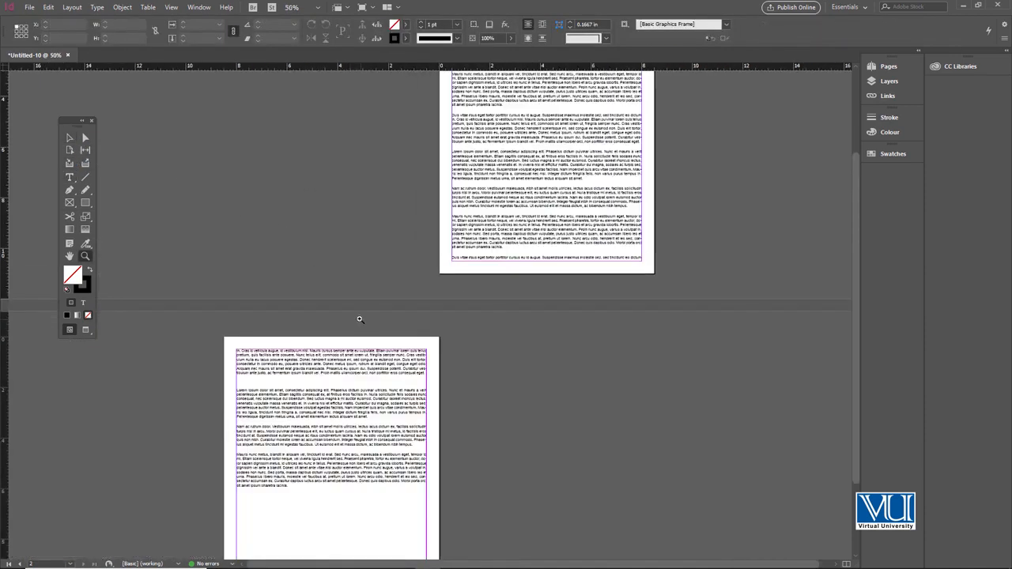
click(887, 68)
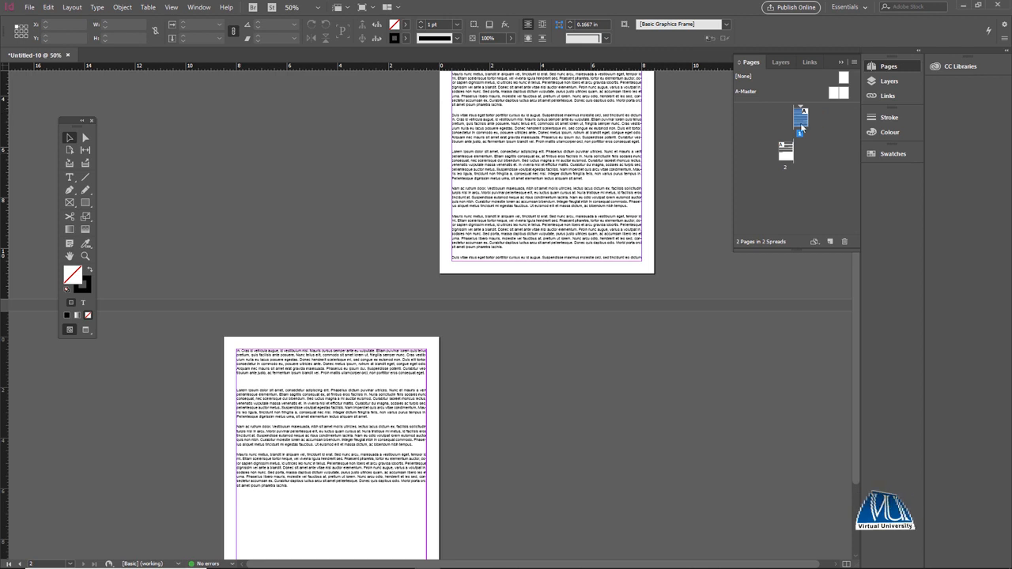
drag(511, 203, 492, 239)
key(ctrl+minus)
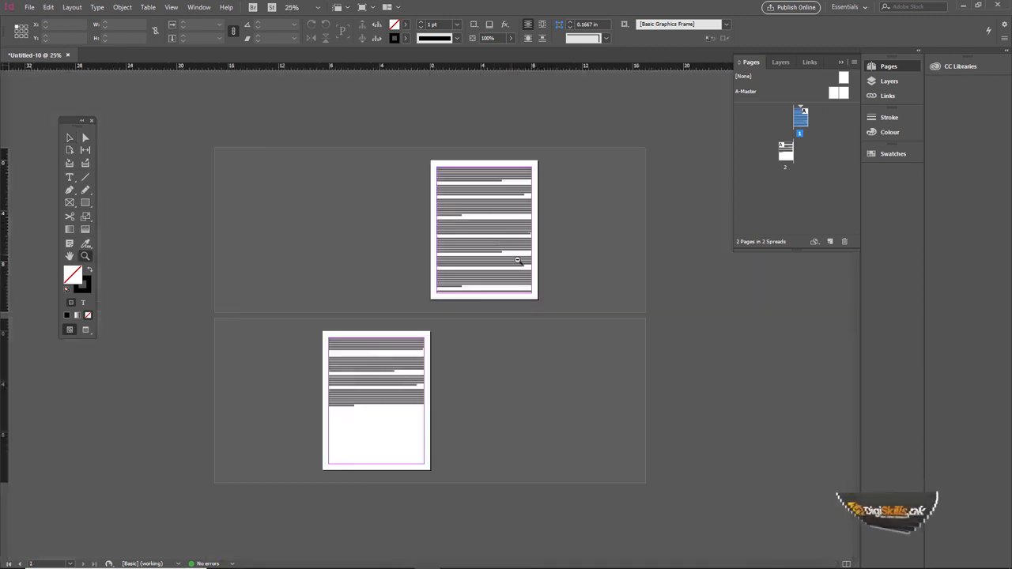
key(ctrl+equal)
scroll(505, 237, down, 4)
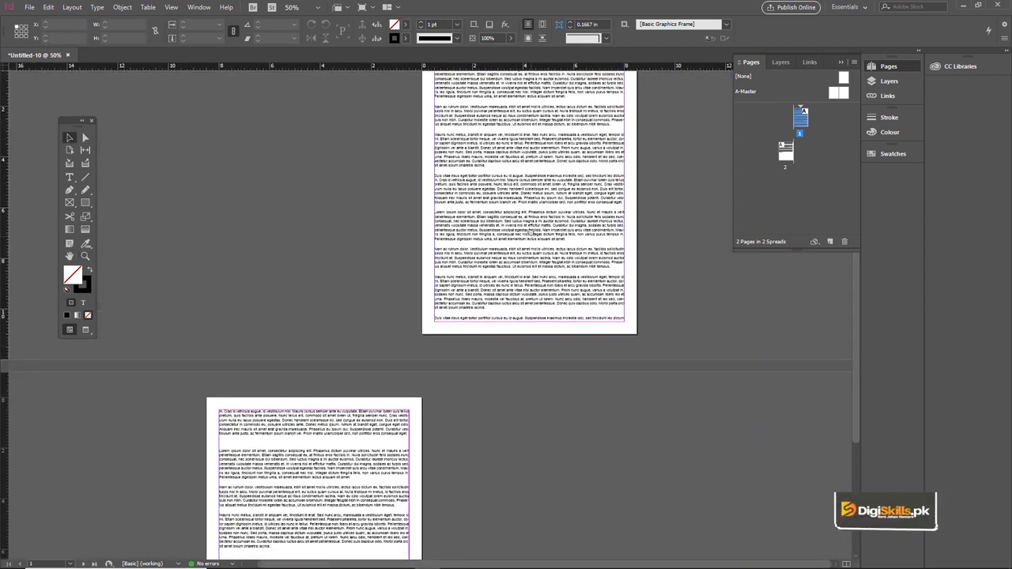
scroll(528, 206, down, 1)
drag(472, 246, 483, 169)
key(z)
click(307, 392)
click(346, 368)
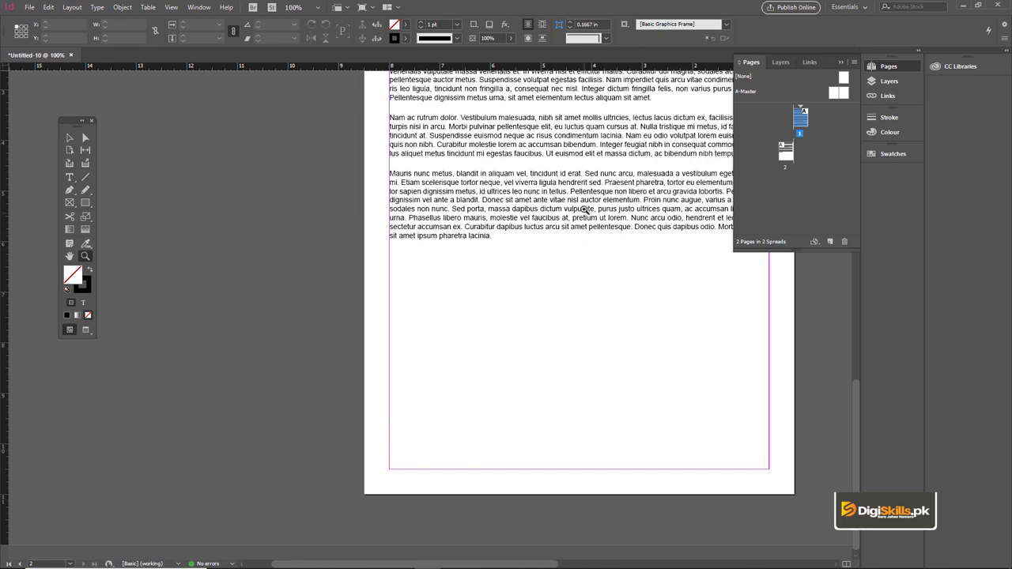
drag(581, 188, 474, 311)
alt+click(486, 225)
alt+click(489, 226)
alt+click(492, 228)
alt+click(492, 228)
click(432, 337)
click(434, 319)
Delete page 2 together with the text frame it contains.
key(v)
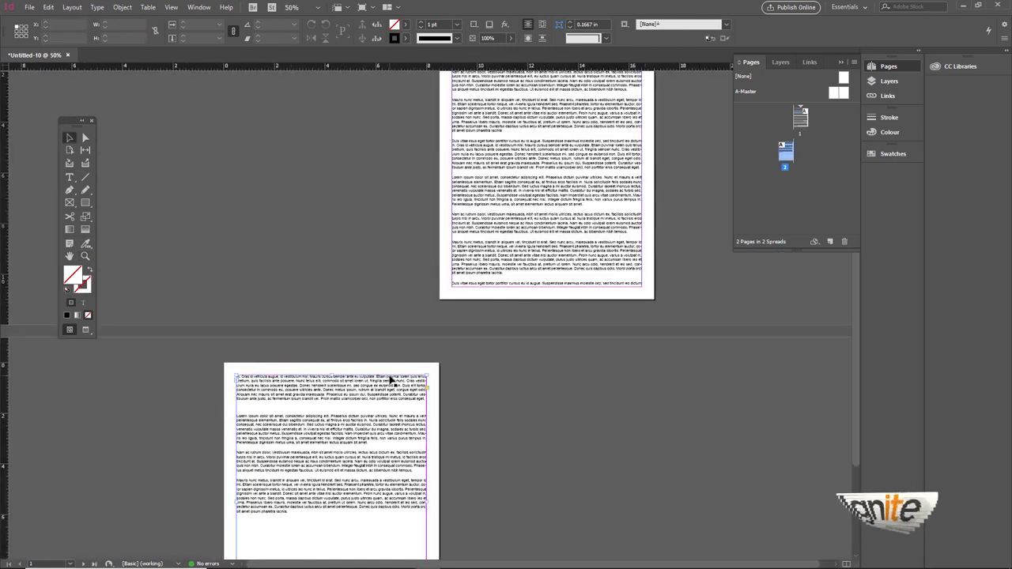
click(389, 380)
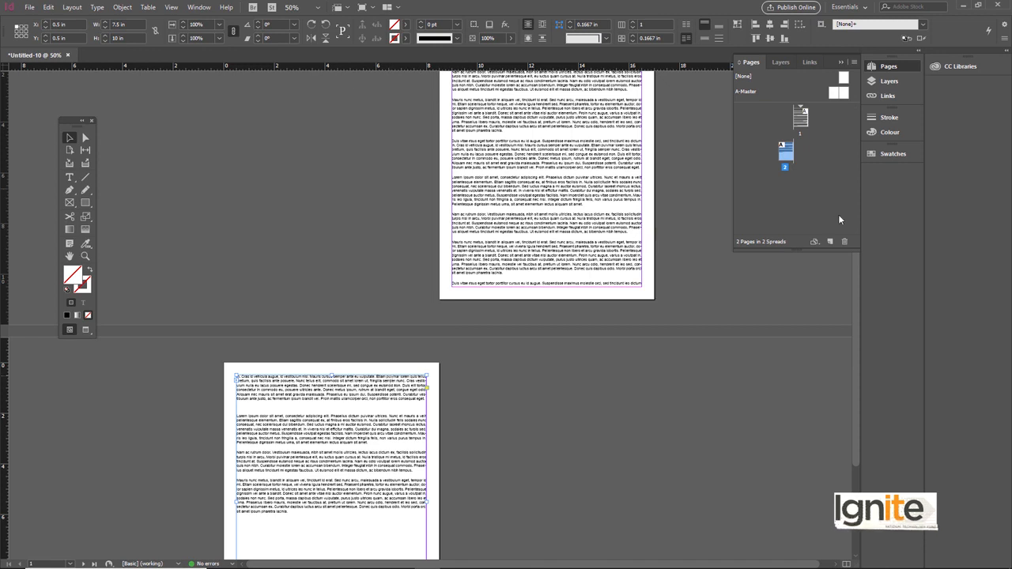
click(843, 242)
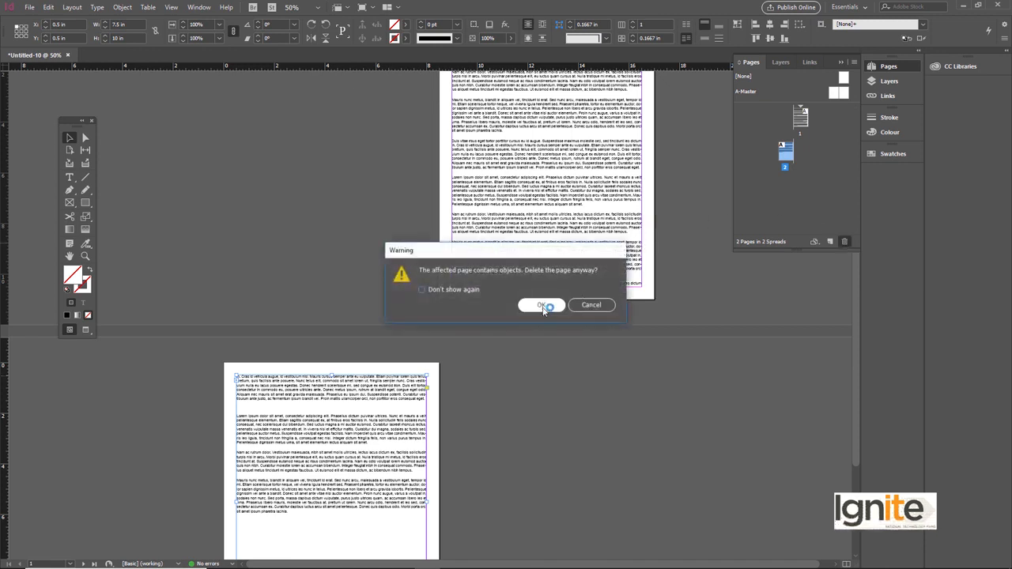
click(546, 304)
Delete the remaining text frame on page 1, leaving the page empty.
click(575, 220)
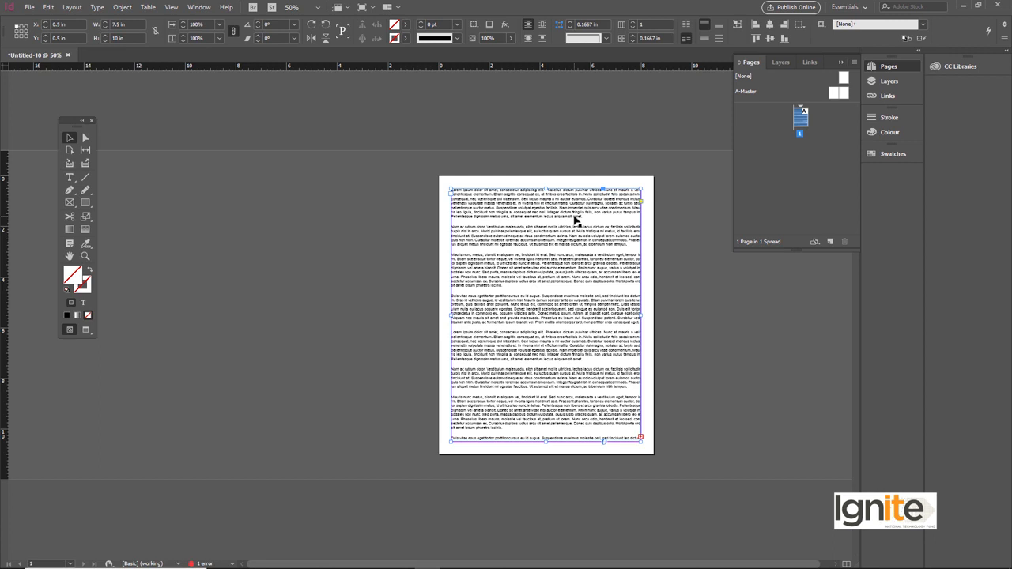
key(Delete)
click(538, 304)
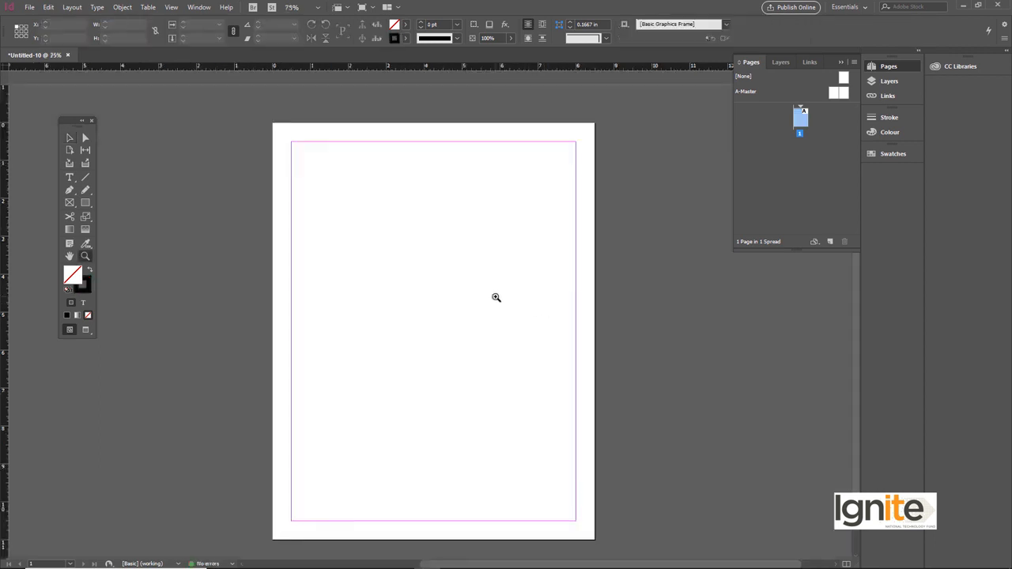
Place the document "Lorem ipsum dolor sit amet" in a frame about 3 in wide and 6.72 in tall near the upper-left margin corner.
click(70, 177)
key(ctrl+d)
click(327, 188)
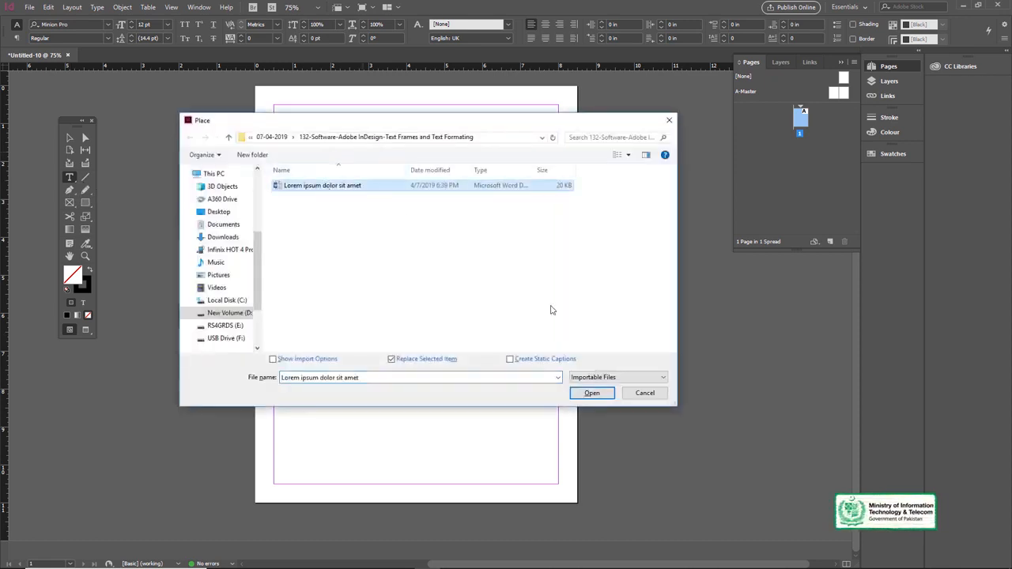
double_click(353, 186)
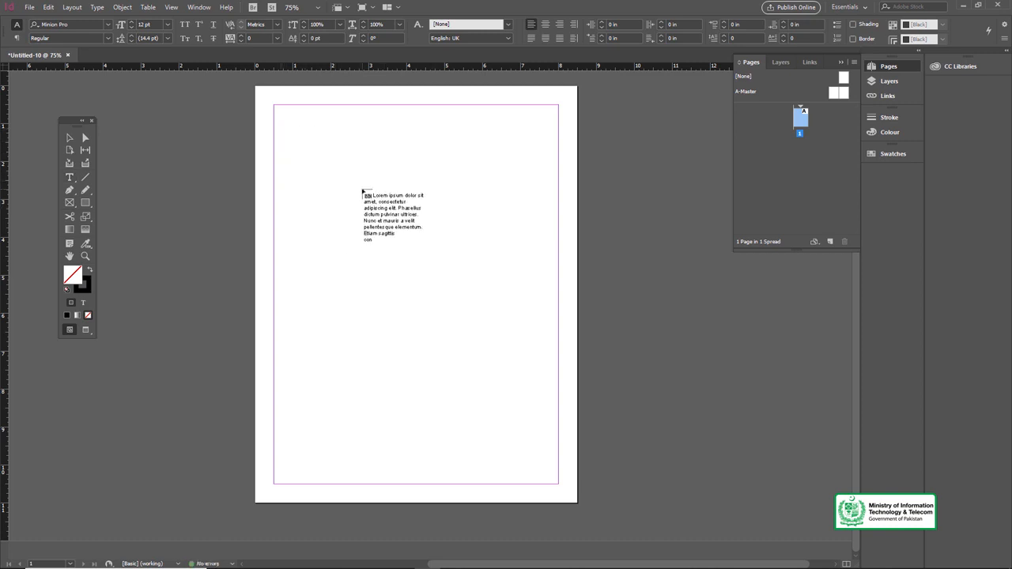
drag(286, 125, 402, 381)
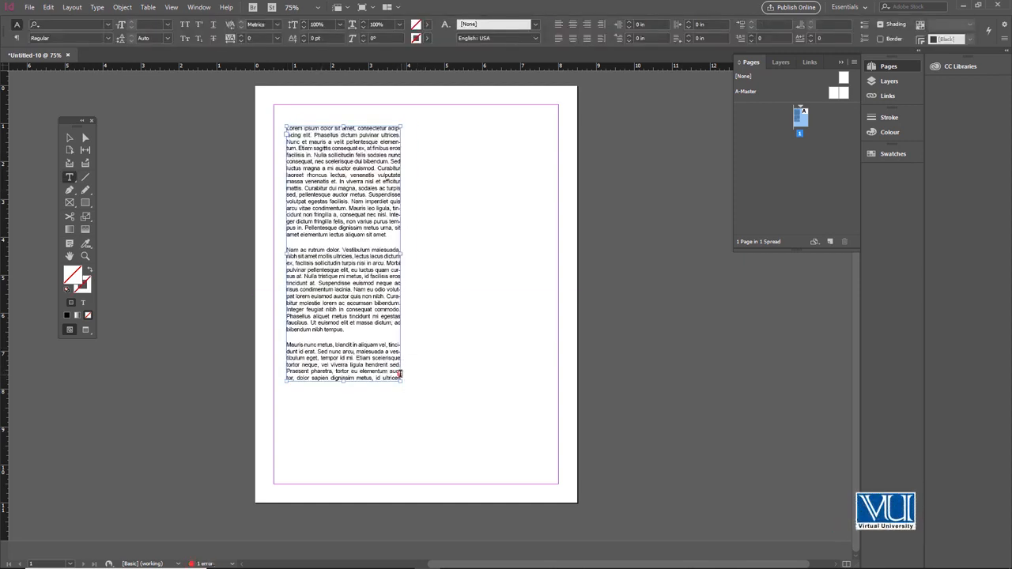
Thread the overset text into a second frame about 3.25 in wide and 6.72 in tall beside the first.
click(70, 137)
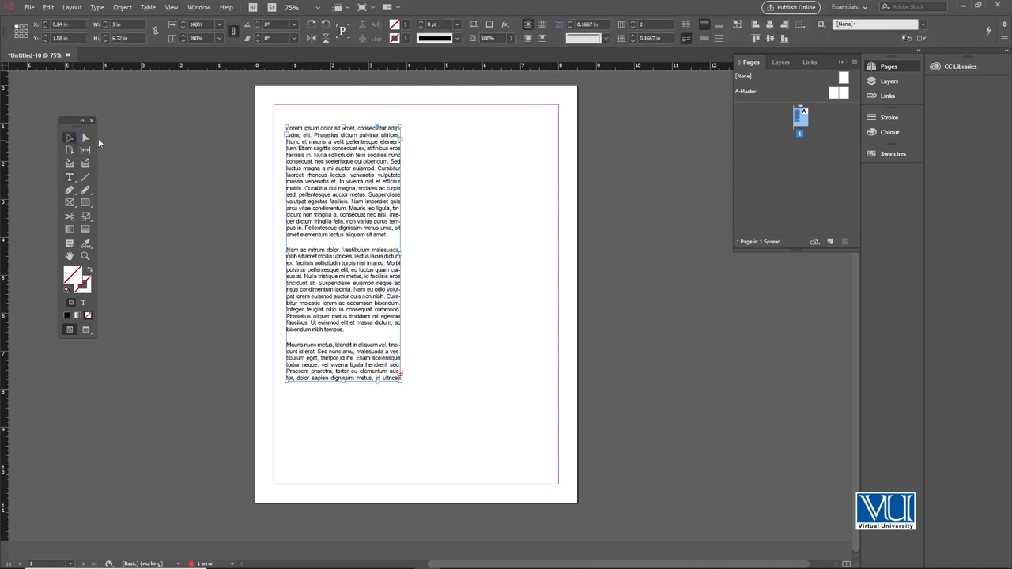
click(401, 378)
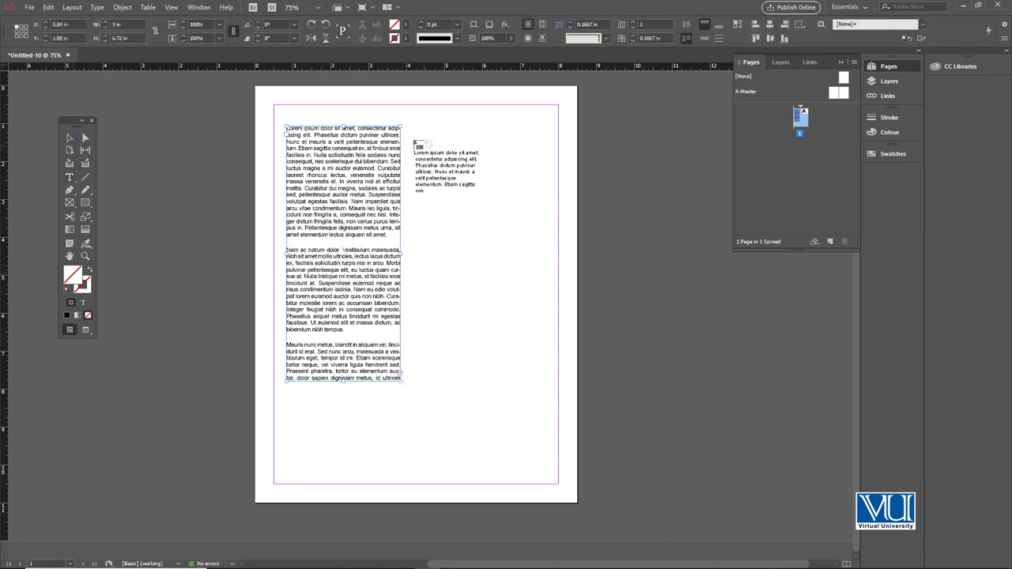
drag(416, 125, 539, 382)
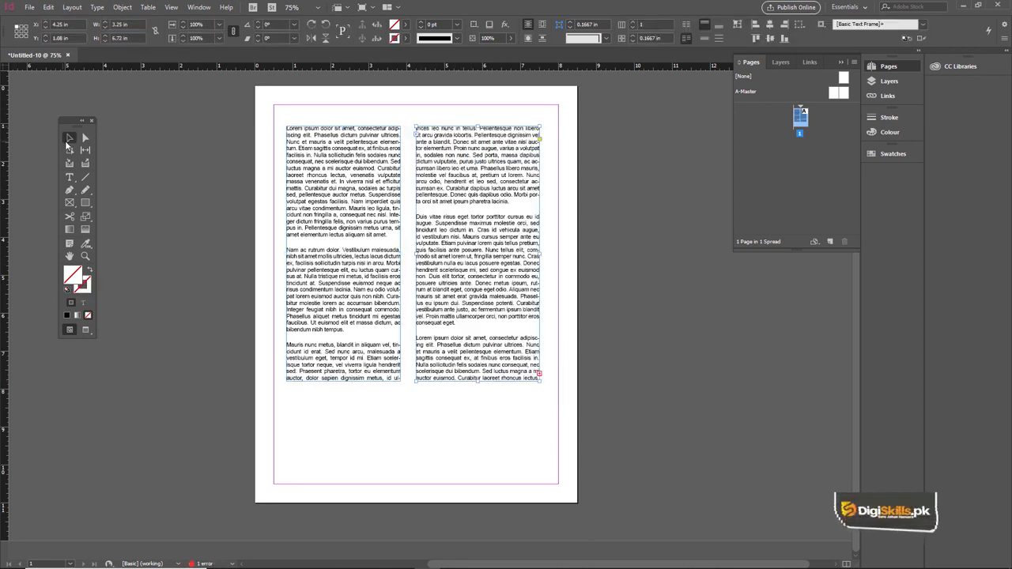
Delete the second threaded text frame, keeping only the first one.
click(332, 116)
click(450, 144)
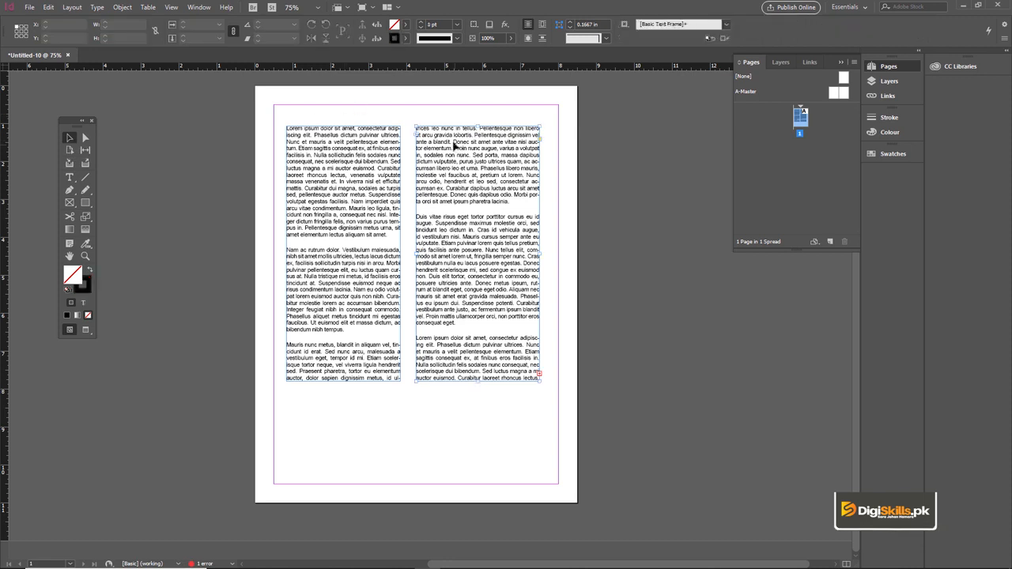
key(Delete)
Try different sizes for the remaining text frame, ending at about 2.56 in wide and 4.6 in tall.
key(z)
click(353, 249)
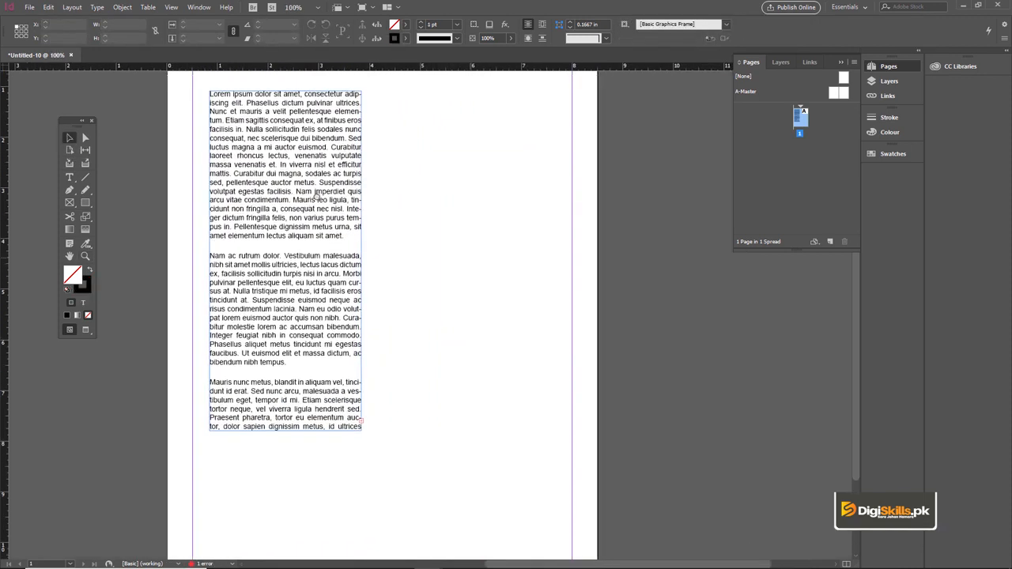
click(311, 106)
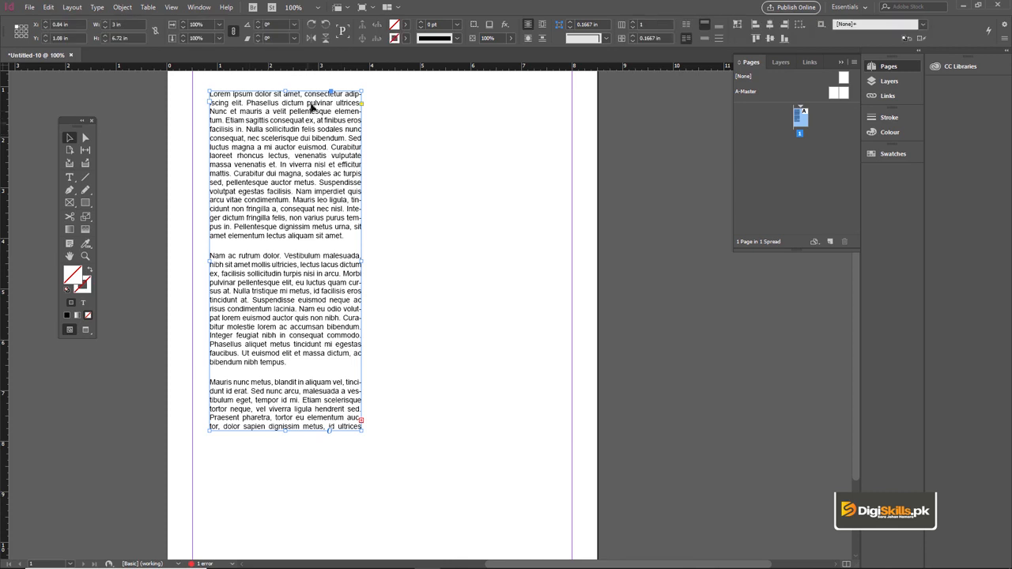
drag(368, 260, 542, 261)
drag(375, 429, 386, 324)
drag(540, 215, 400, 246)
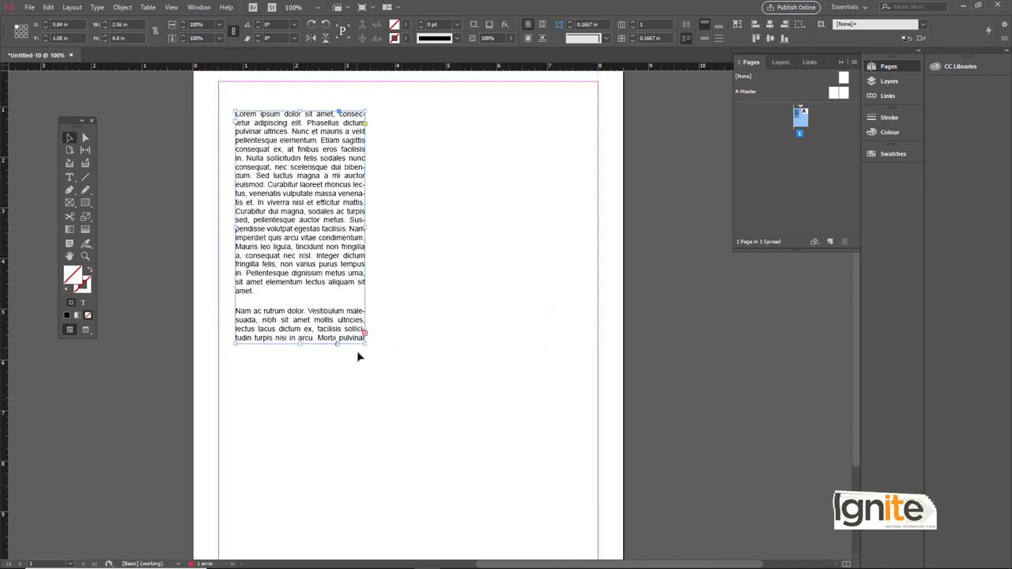
Enlarge the text frame to about 6.74 in wide and 8.19 in tall so its text reflows.
drag(365, 342, 466, 525)
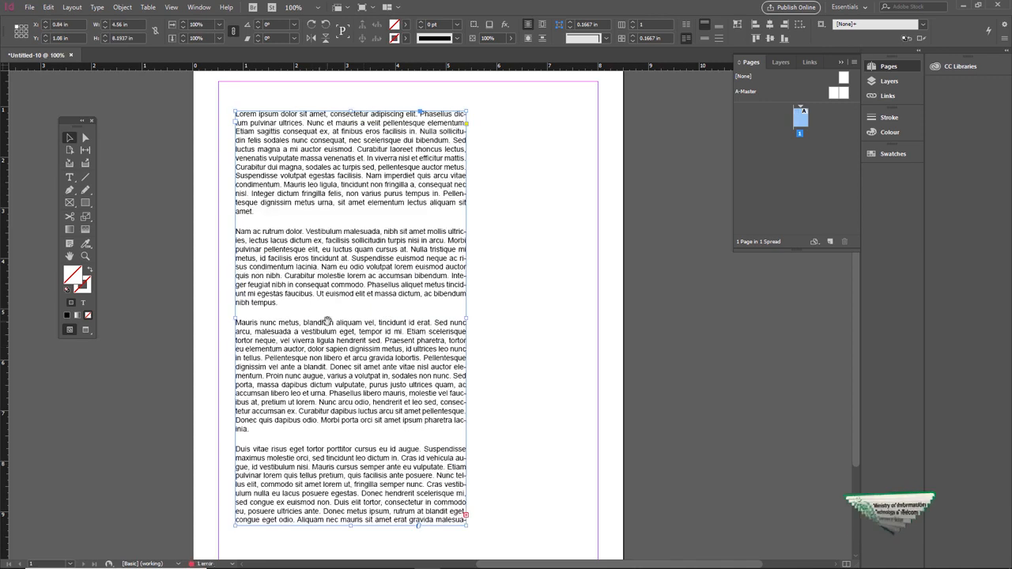
drag(327, 319, 310, 320)
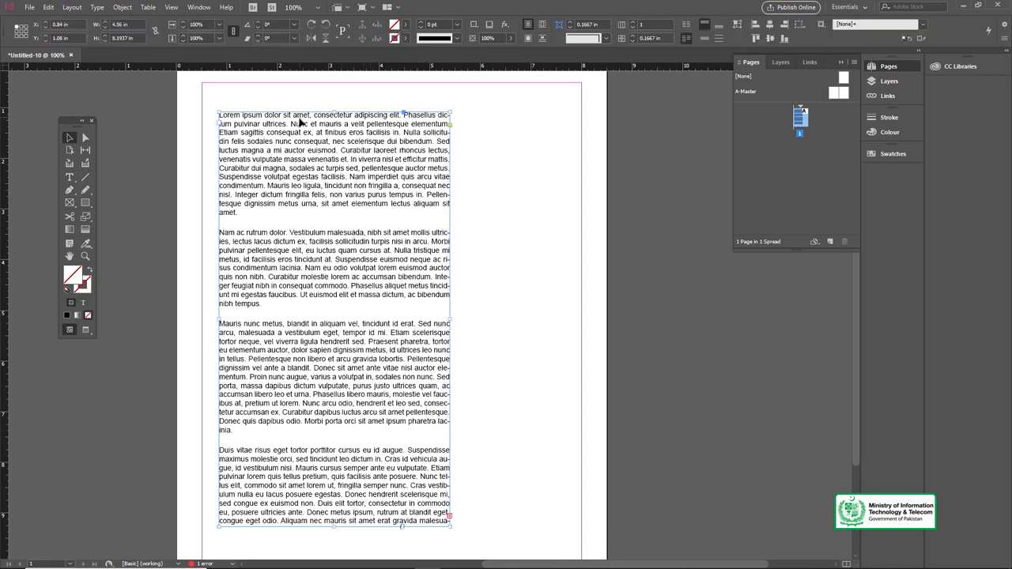
drag(449, 325, 549, 326)
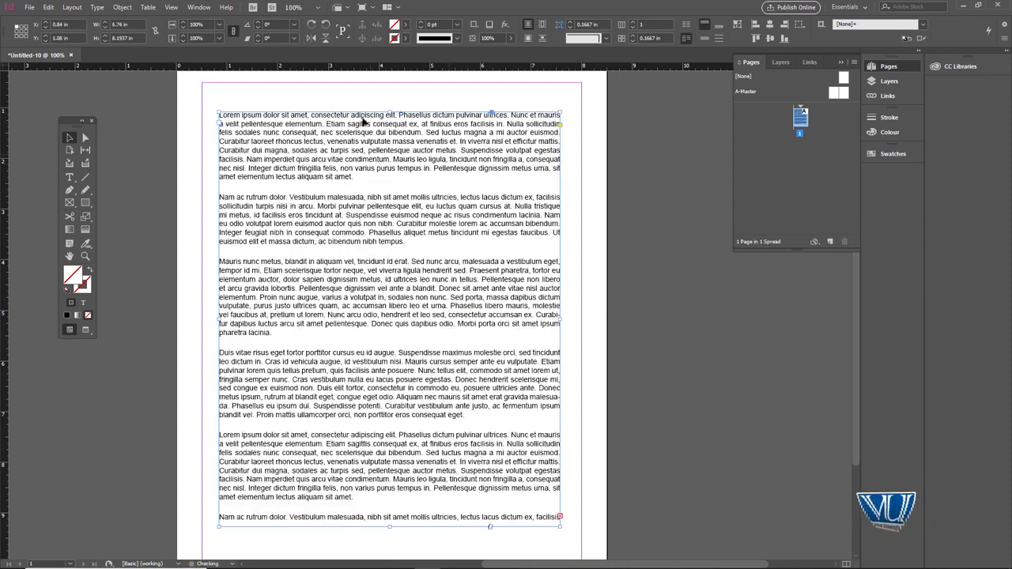
Move the text frame horizontally to about X 1.58 in, then undo the move.
key(z)
click(322, 182)
click(378, 265)
drag(497, 298, 301, 202)
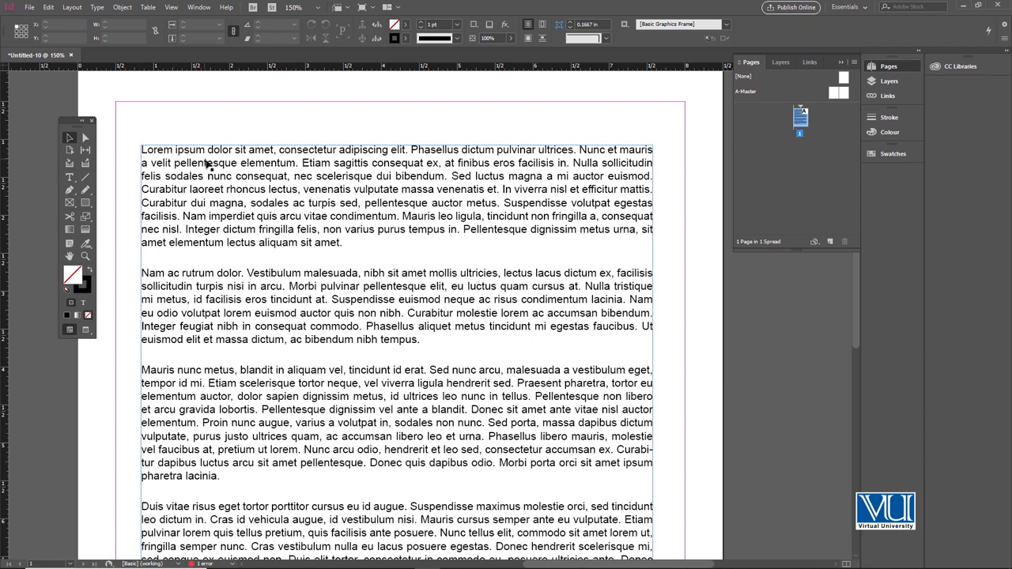
click(322, 210)
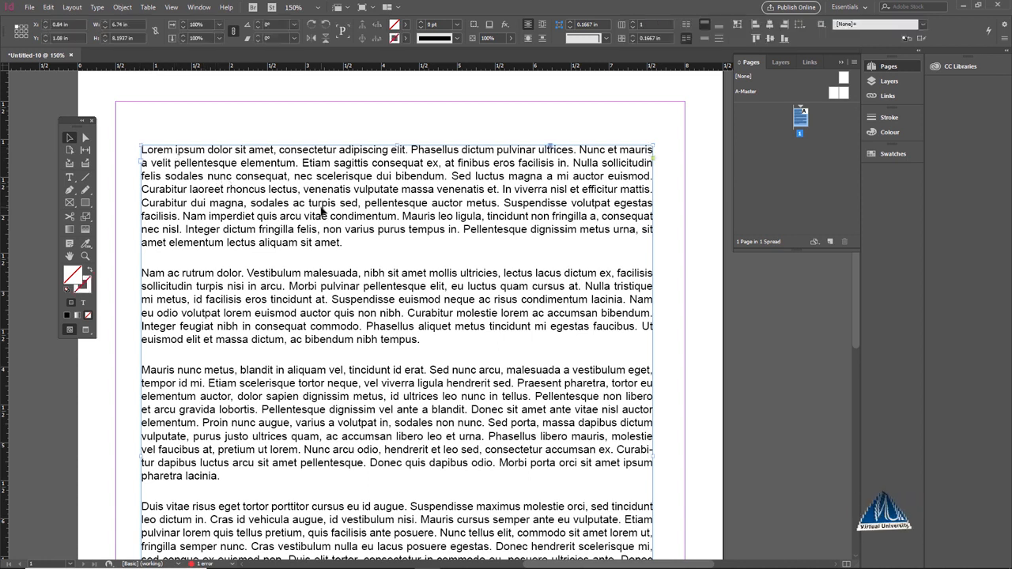
drag(191, 162, 247, 163)
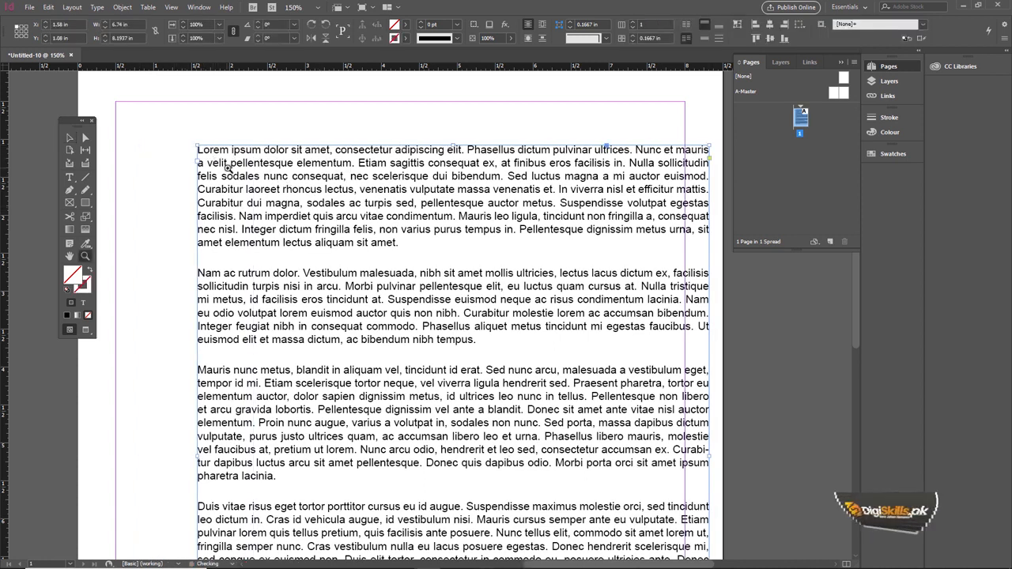
key(ctrl+z)
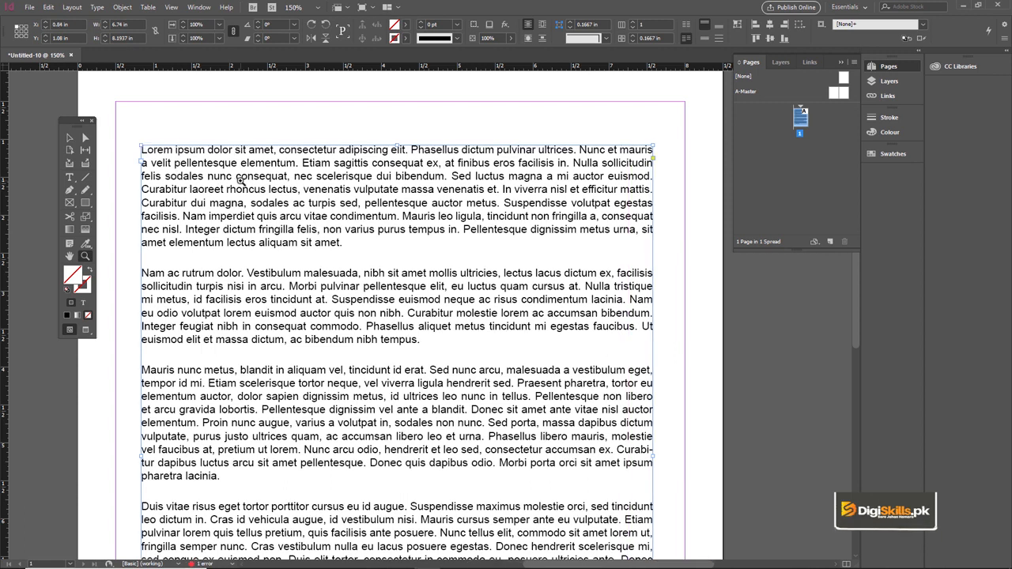
Start editing the frame's text, select a single line and extend the selection to all the text, then leave text editing.
double_click(316, 204)
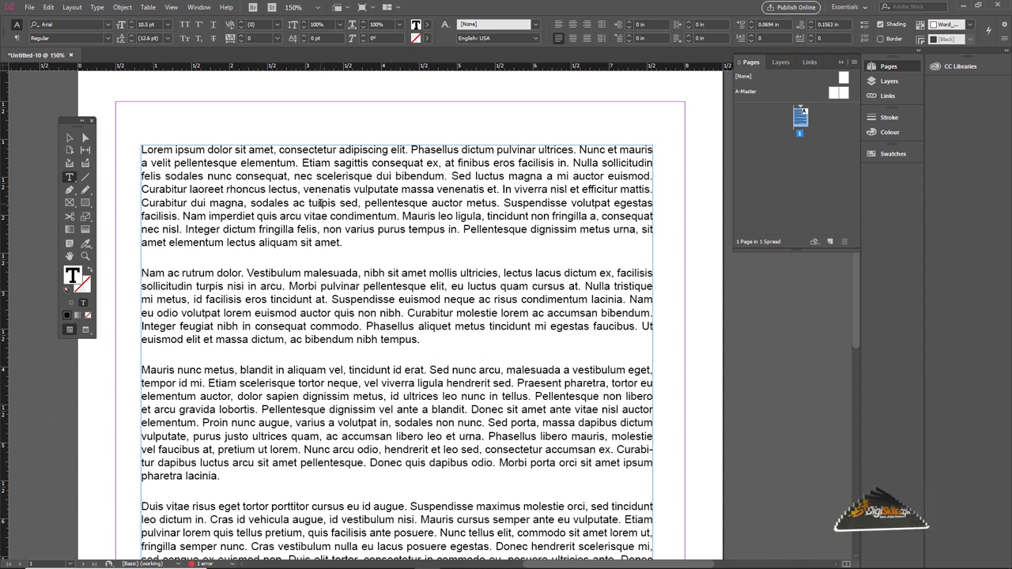
triple_click(320, 204)
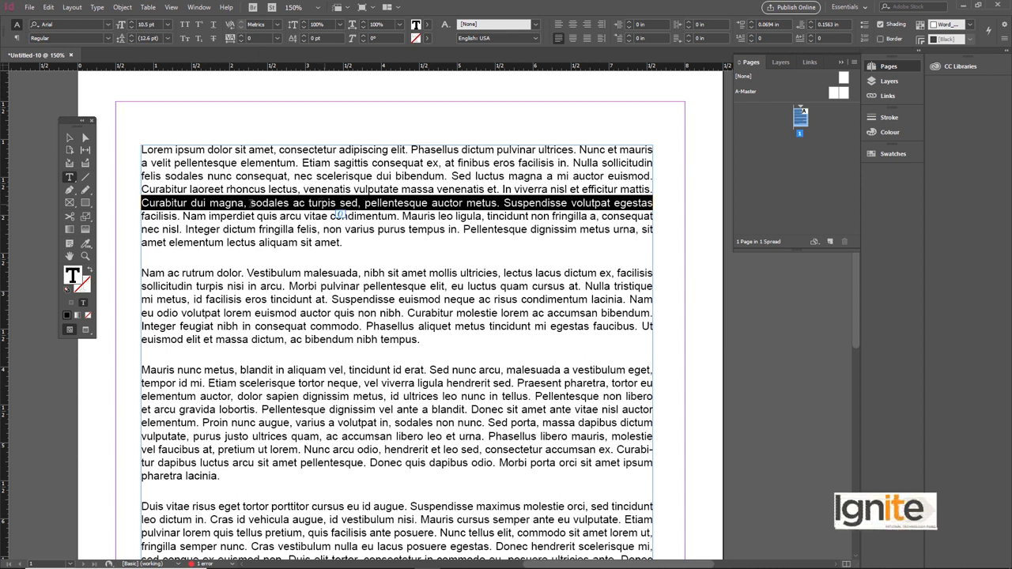
triple_click(314, 205)
click(314, 205)
click(315, 205)
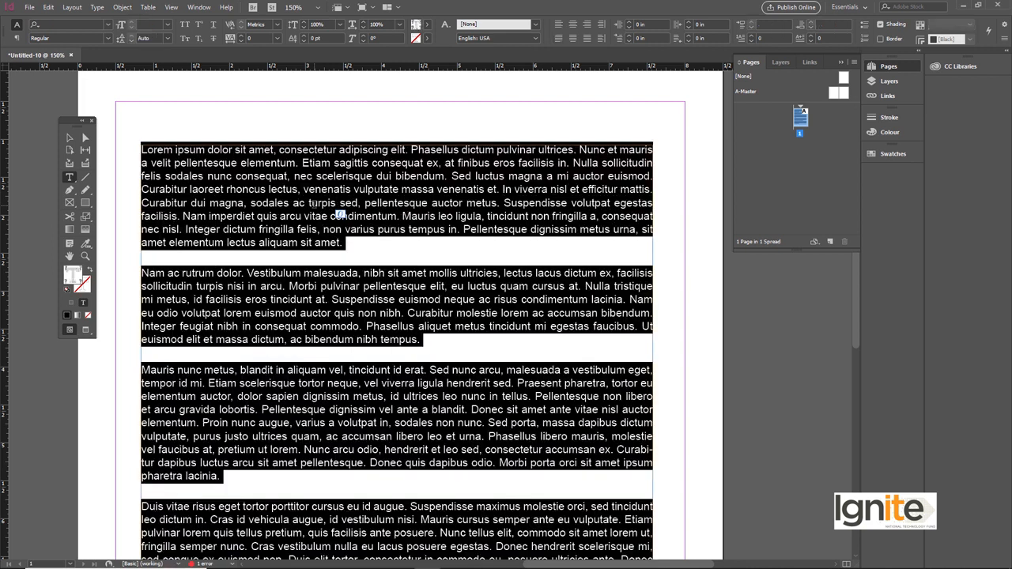
key(Escape)
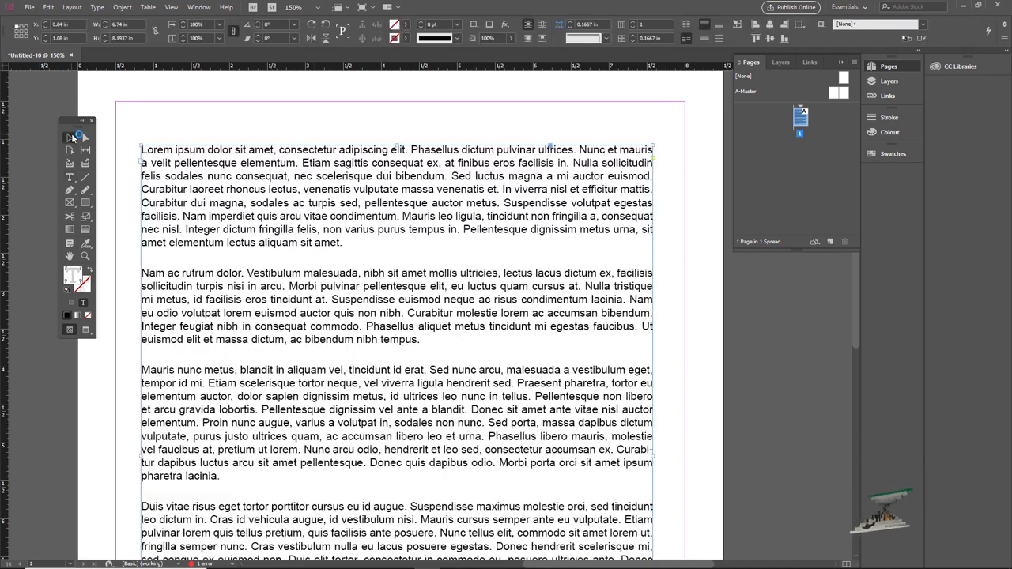
Re-enter the frame's text, select all of it at once, then leave text editing.
double_click(231, 207)
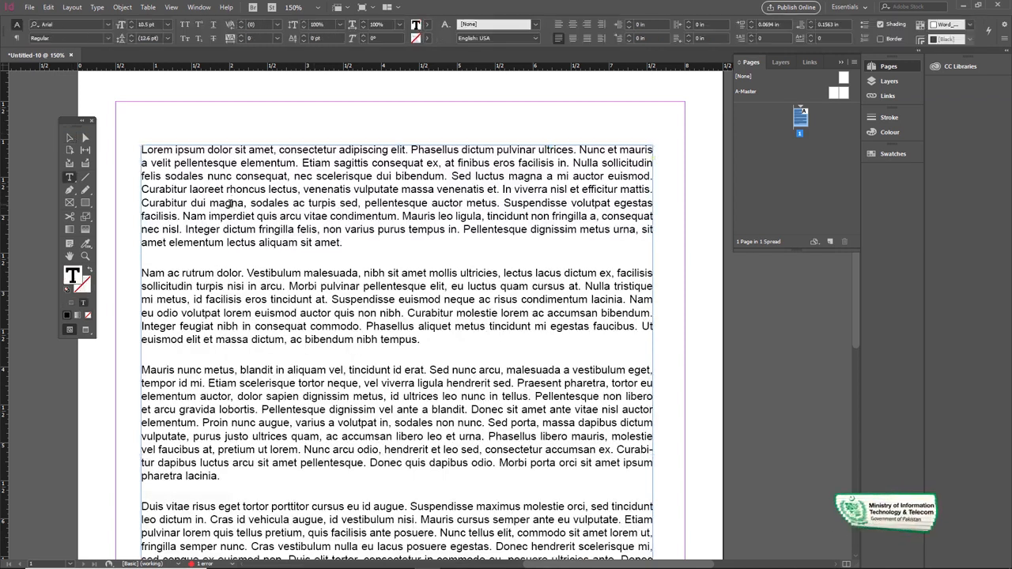
key(ctrl+a)
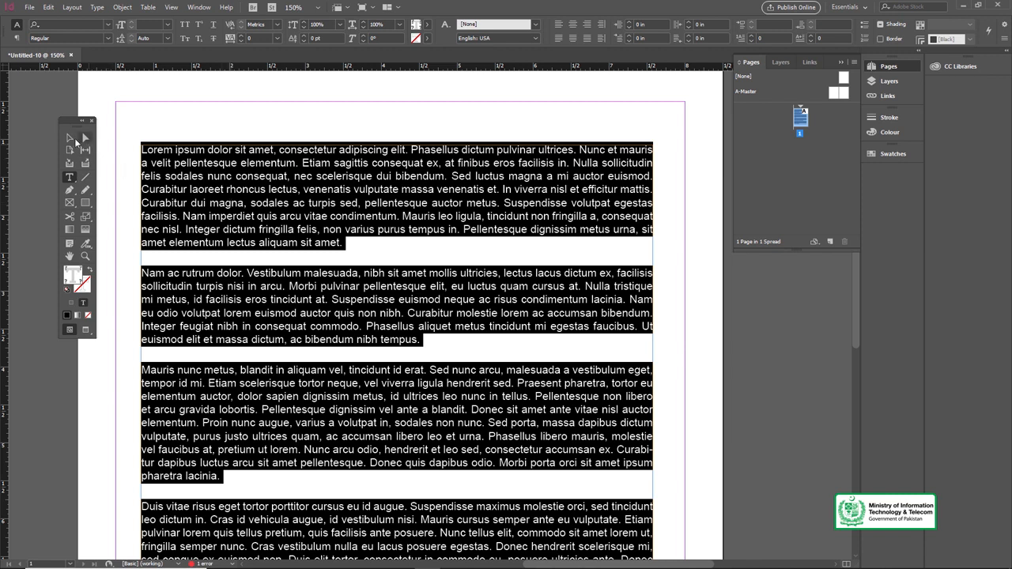
key(Escape)
Select the whole first paragraph of the text for character formatting.
key(z)
click(259, 237)
key(v)
drag(498, 284, 399, 257)
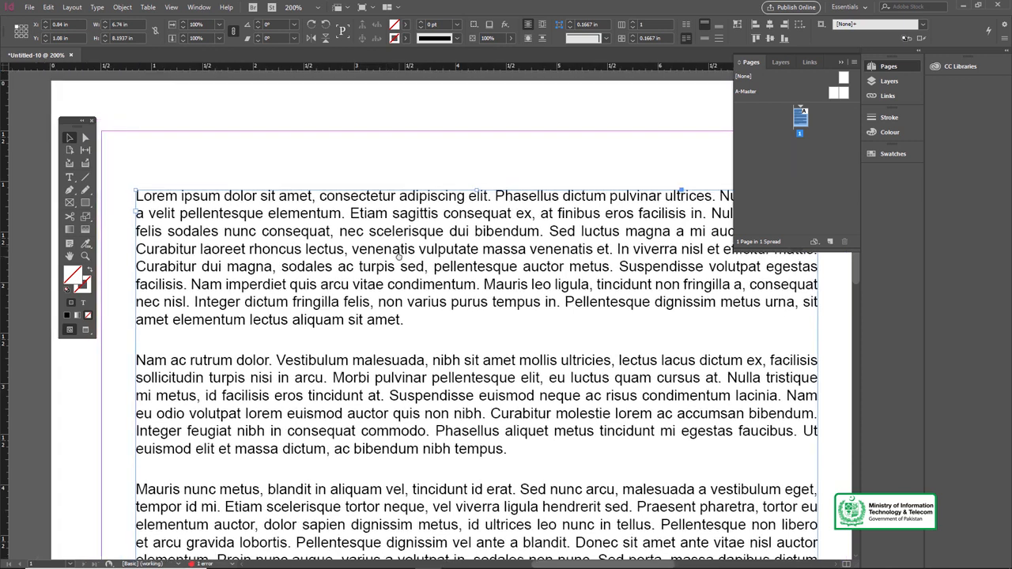
double_click(376, 271)
drag(422, 324, 134, 190)
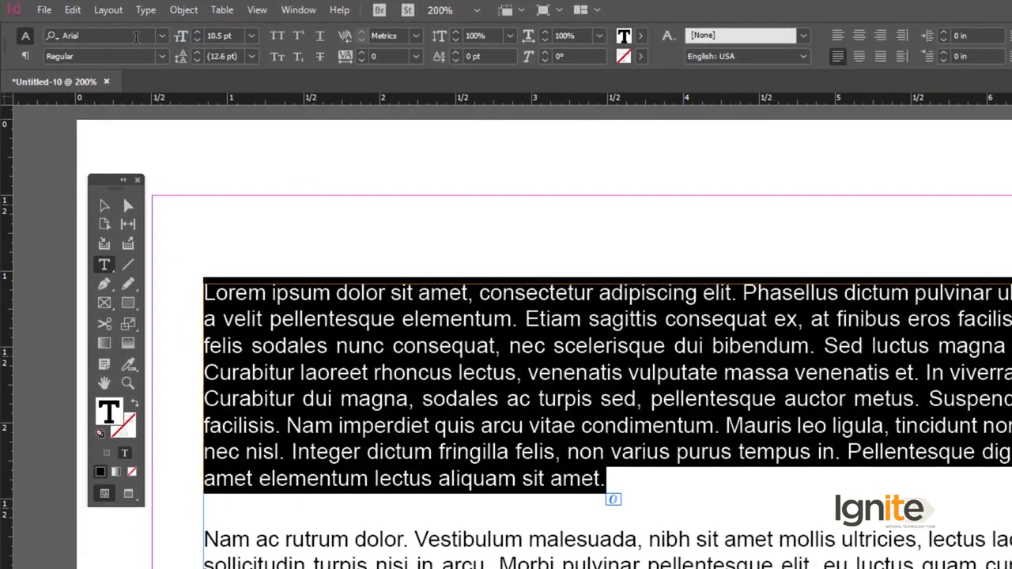
Check the font style choices for the selected first paragraph, then set its leading to 14 pt.
click(160, 56)
click(160, 55)
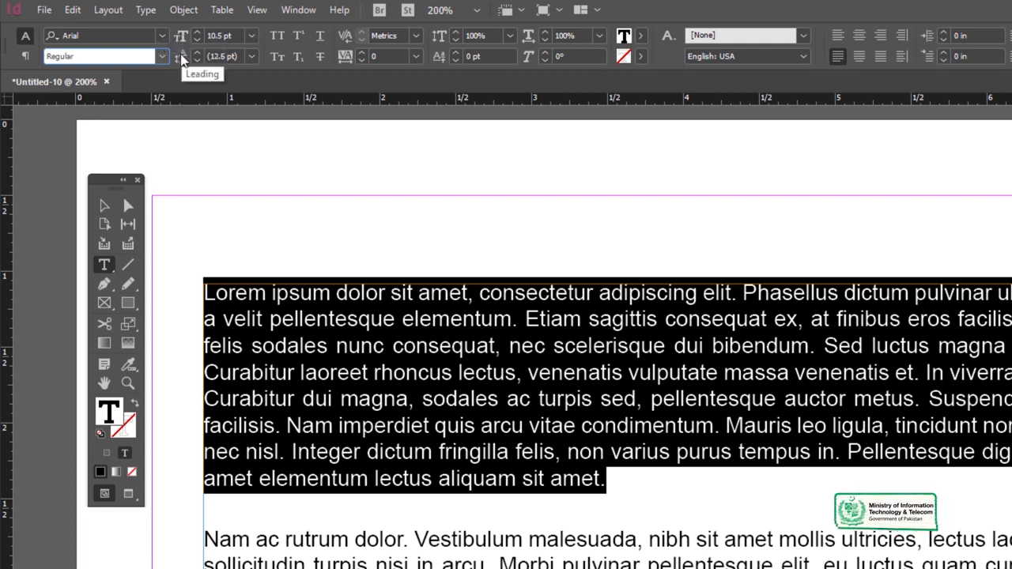
click(197, 52)
click(198, 52)
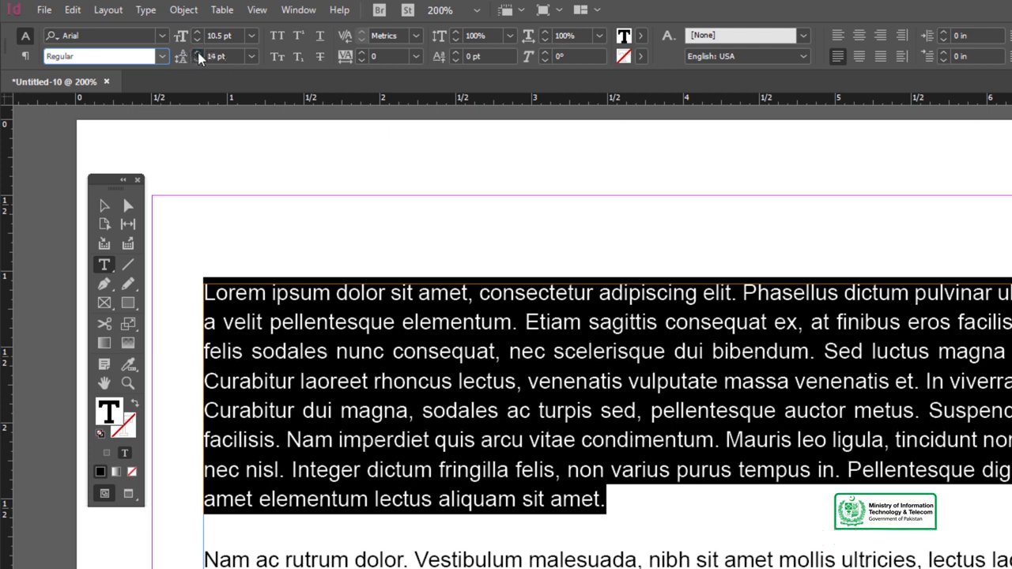
click(197, 53)
click(197, 60)
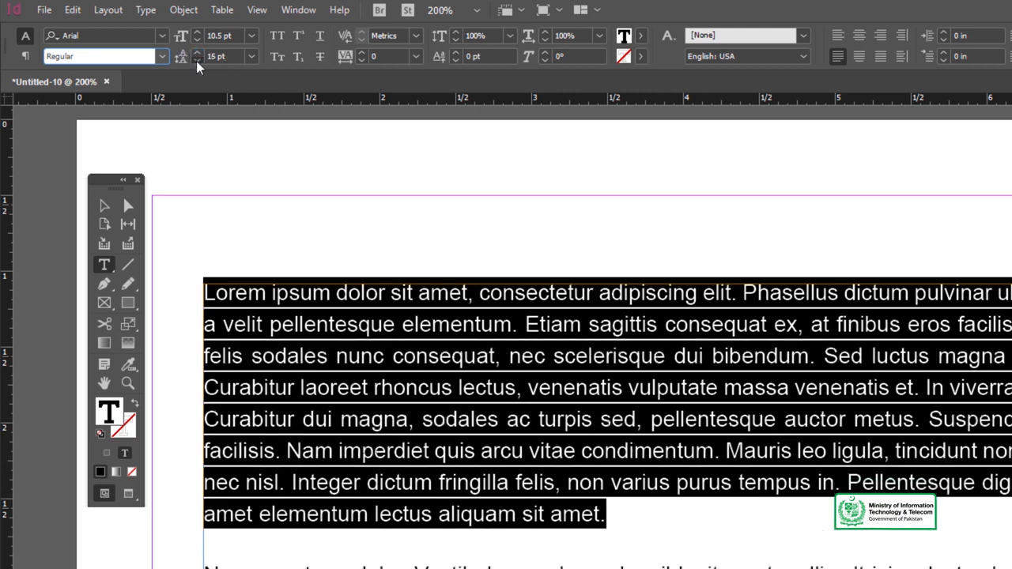
click(197, 60)
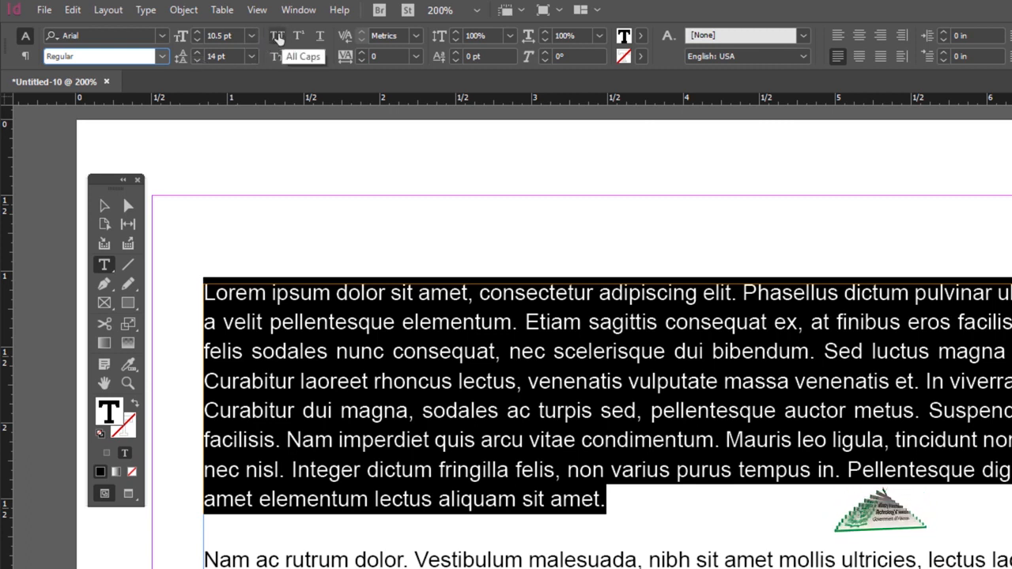
Try underline, small caps, subscript and strikethrough on the first paragraph, switching each one off again.
click(321, 37)
click(326, 39)
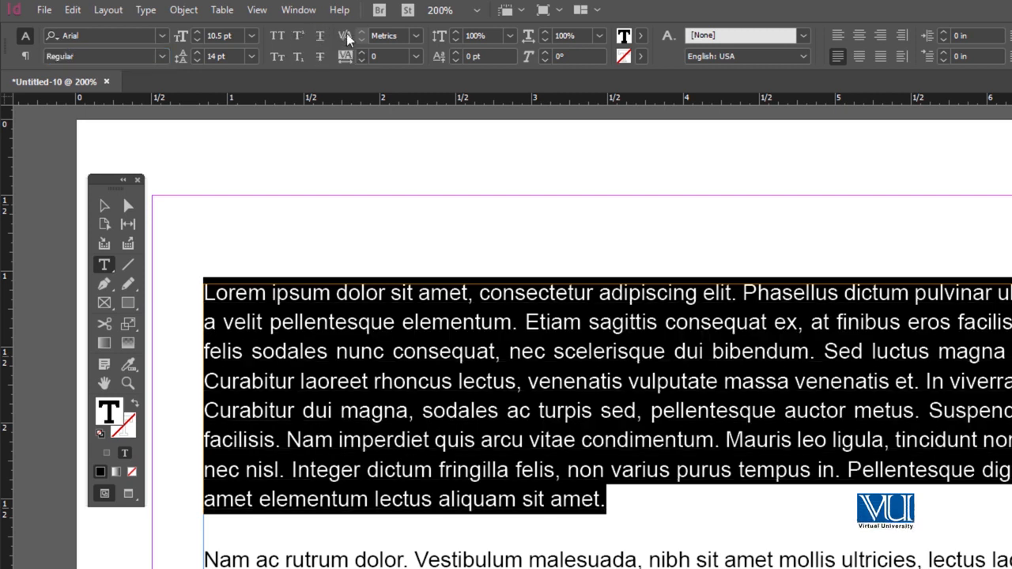
click(275, 57)
click(276, 57)
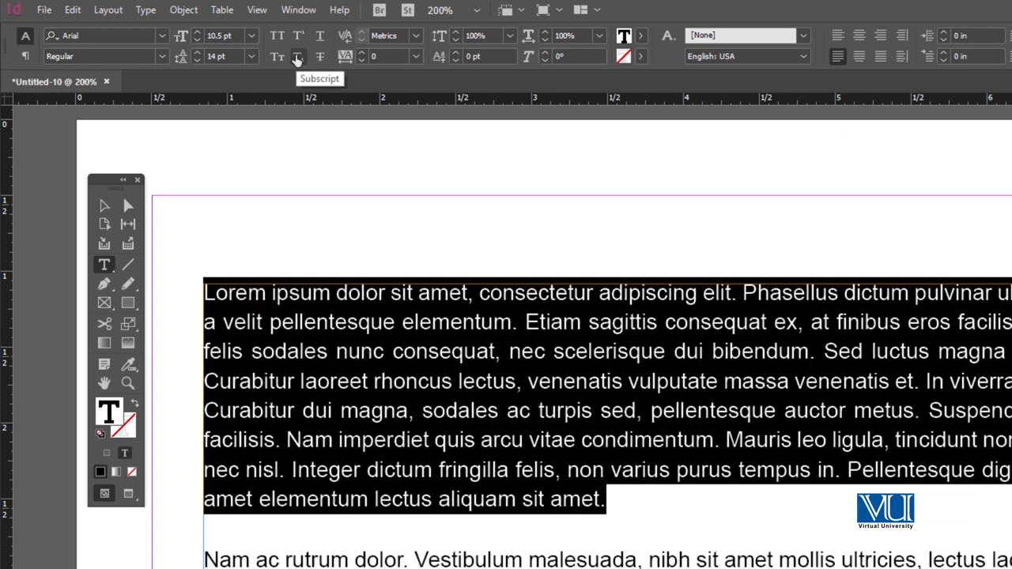
click(296, 58)
click(296, 58)
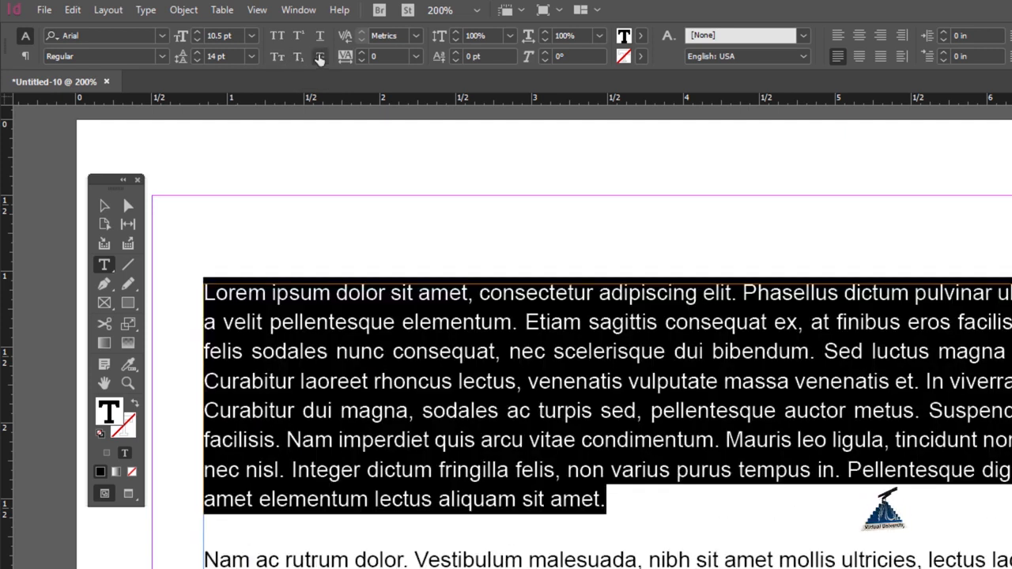
click(319, 57)
click(319, 57)
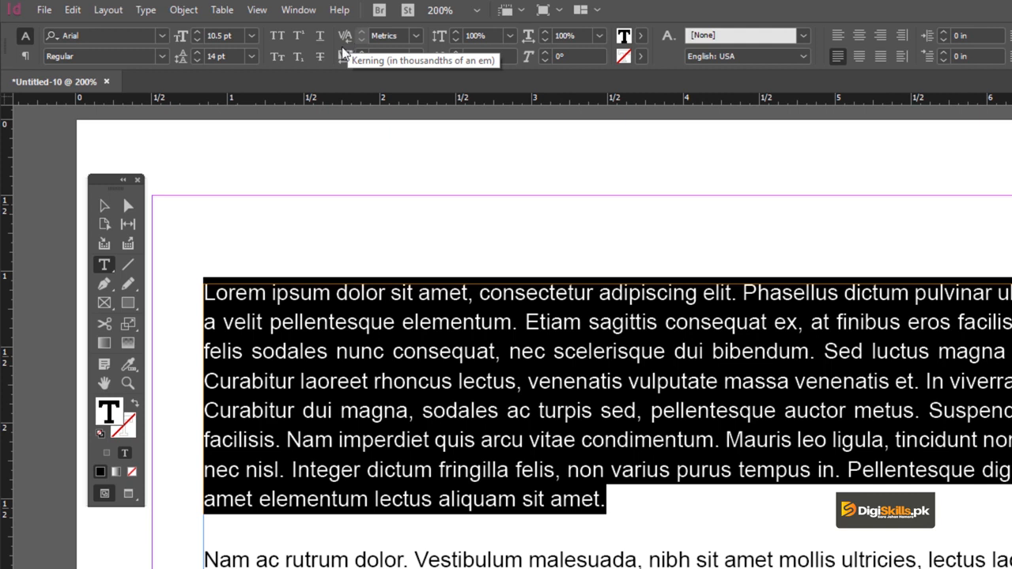
Place the text cursor between the "d" and "o" of "dolor" in the first line and raise the kerning to 200.
click(342, 294)
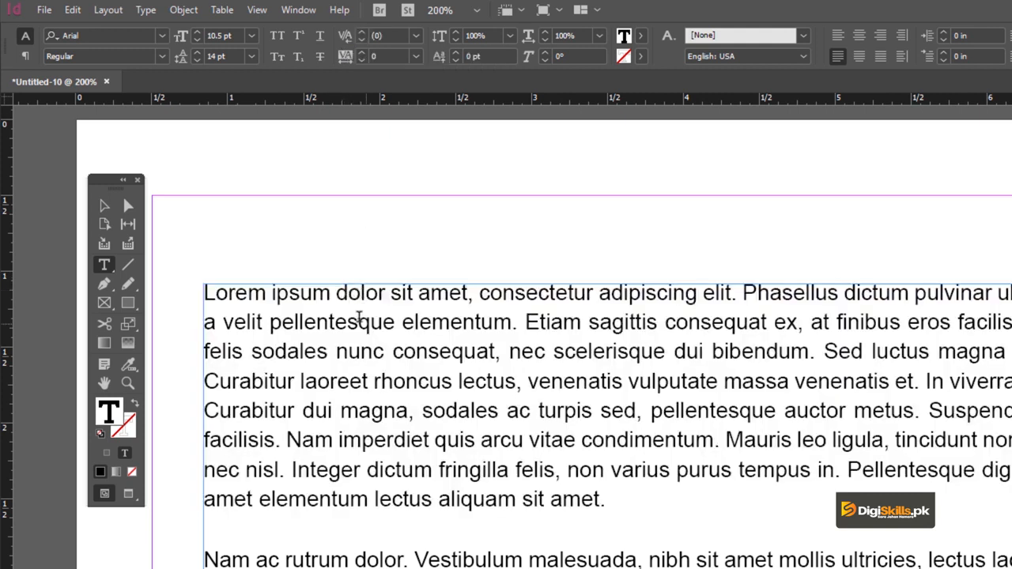
click(362, 33)
click(362, 33)
click(362, 33)
click(362, 33)
click(362, 33)
click(362, 34)
click(362, 33)
click(362, 34)
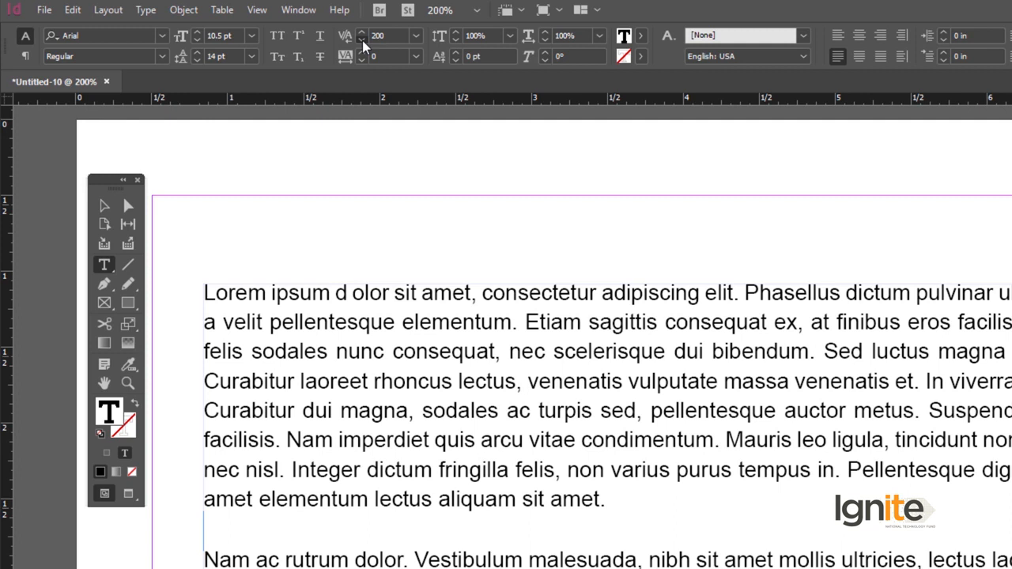
Reduce the kerning between the "d" and "o" of "dolor" to 0.
click(362, 40)
click(362, 41)
click(362, 40)
click(362, 40)
click(362, 41)
click(362, 40)
click(362, 40)
click(362, 40)
click(362, 41)
click(362, 40)
click(362, 40)
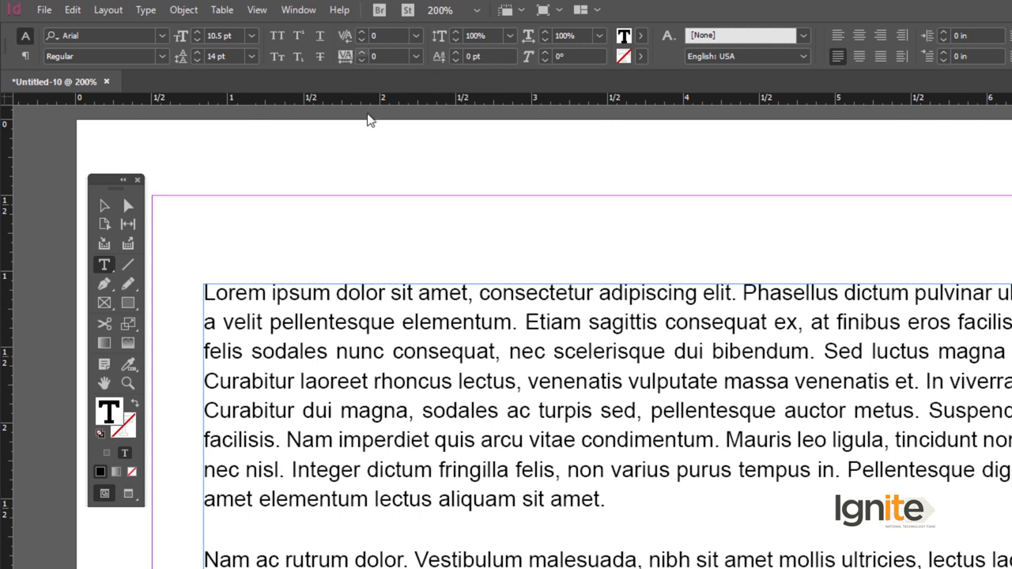
Select the first line of the paragraph and increase its tracking to 310.
drag(203, 292, 1008, 294)
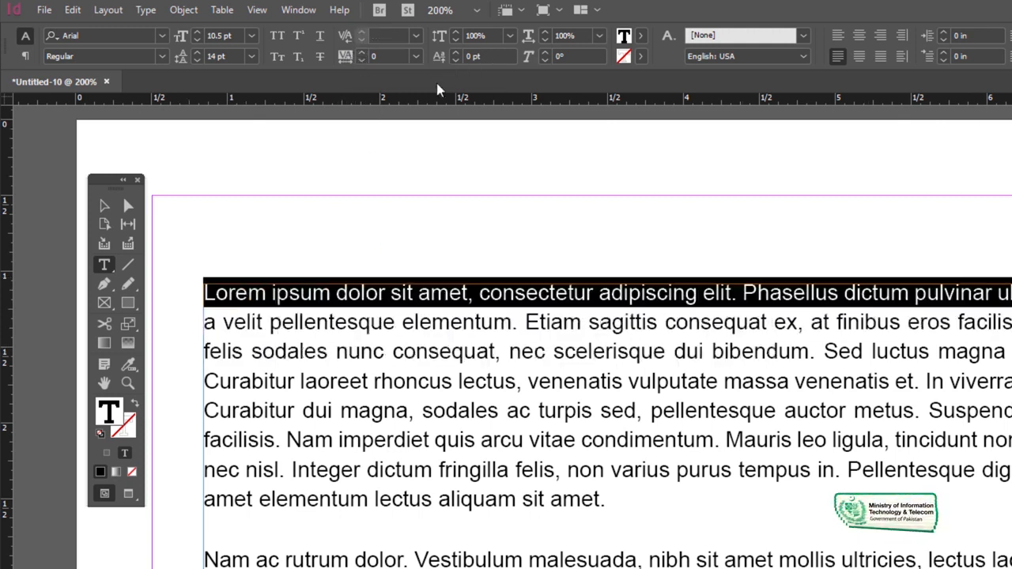
click(362, 52)
click(363, 53)
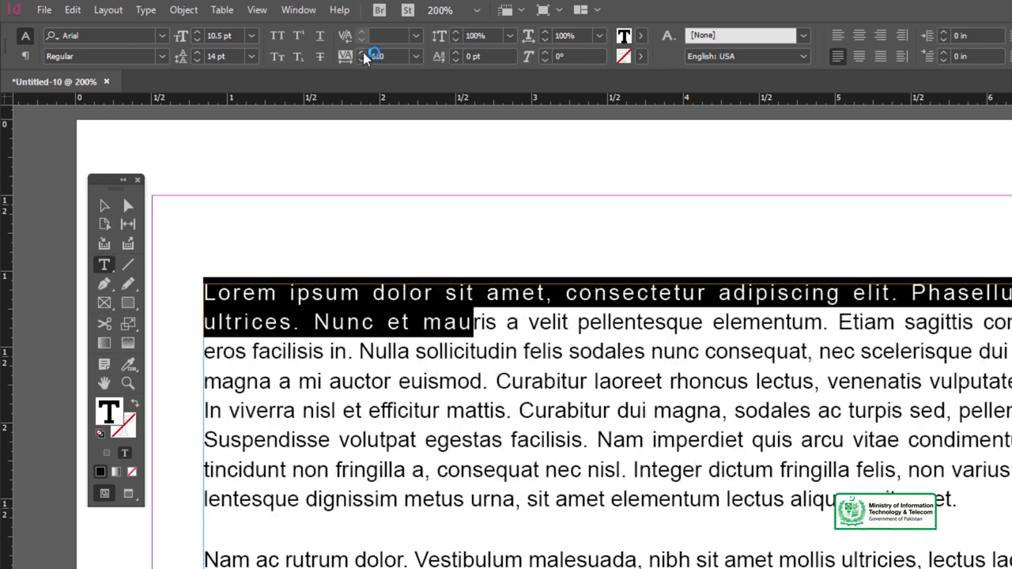
click(363, 53)
click(362, 53)
click(363, 53)
click(363, 53)
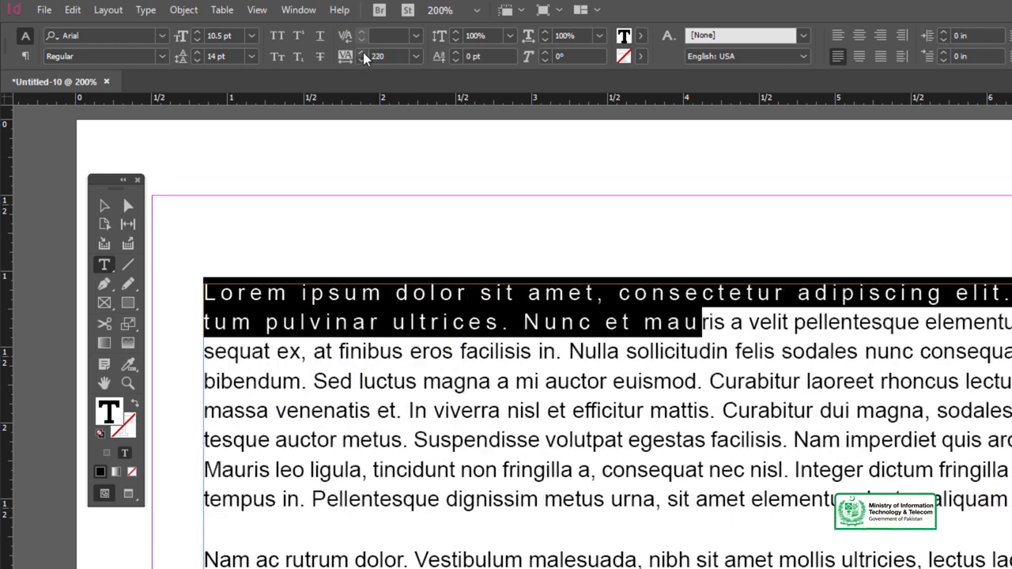
click(362, 53)
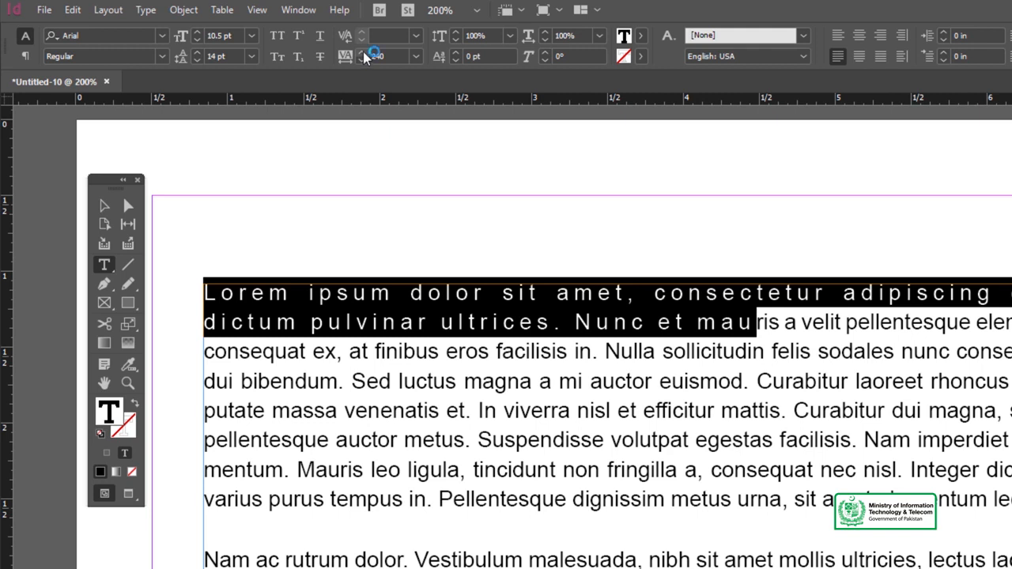
click(363, 54)
click(363, 54)
click(363, 54)
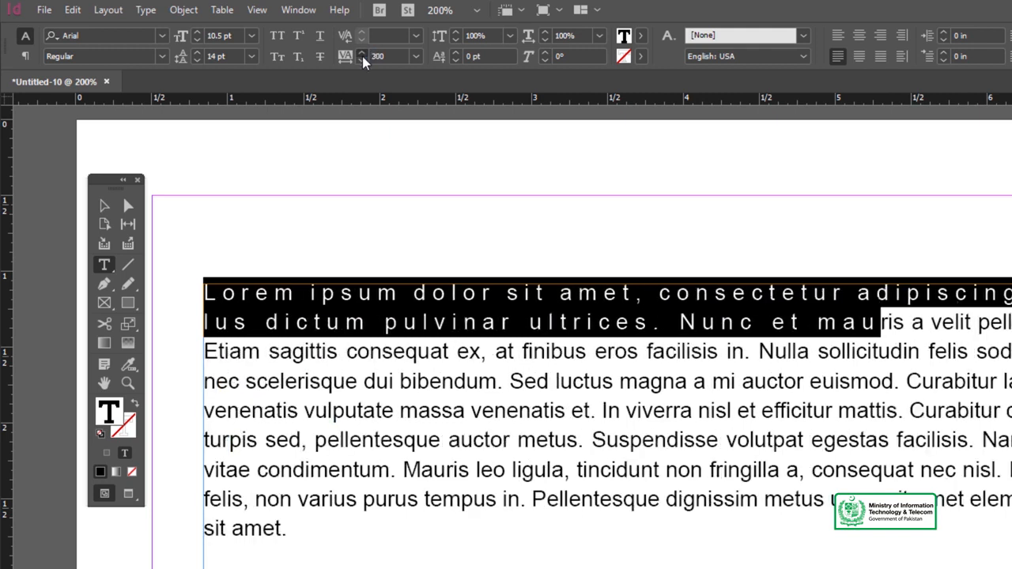
click(363, 54)
Reset the tracking of the selected first line to 0 using the preset values.
click(390, 57)
click(415, 58)
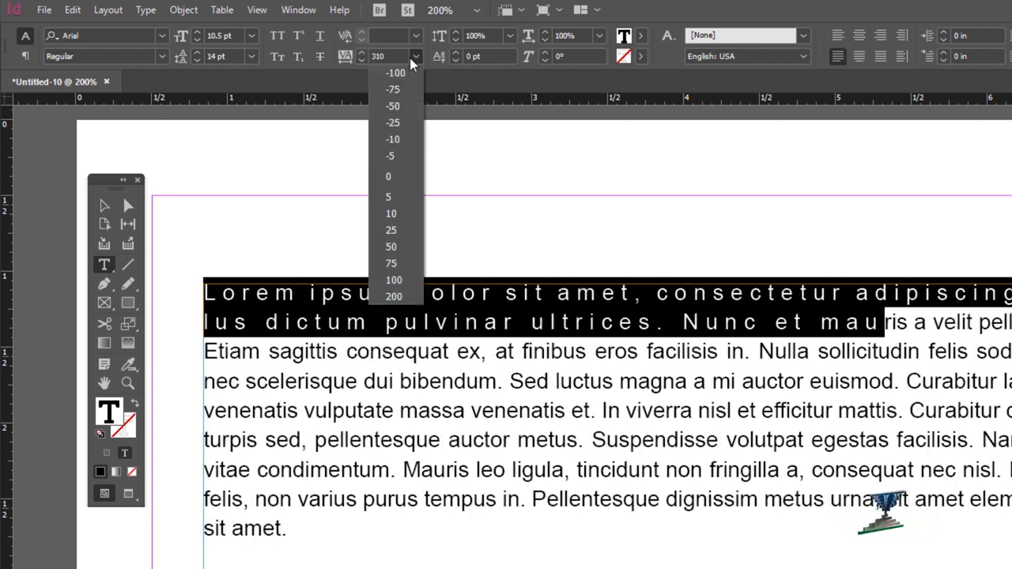
click(401, 176)
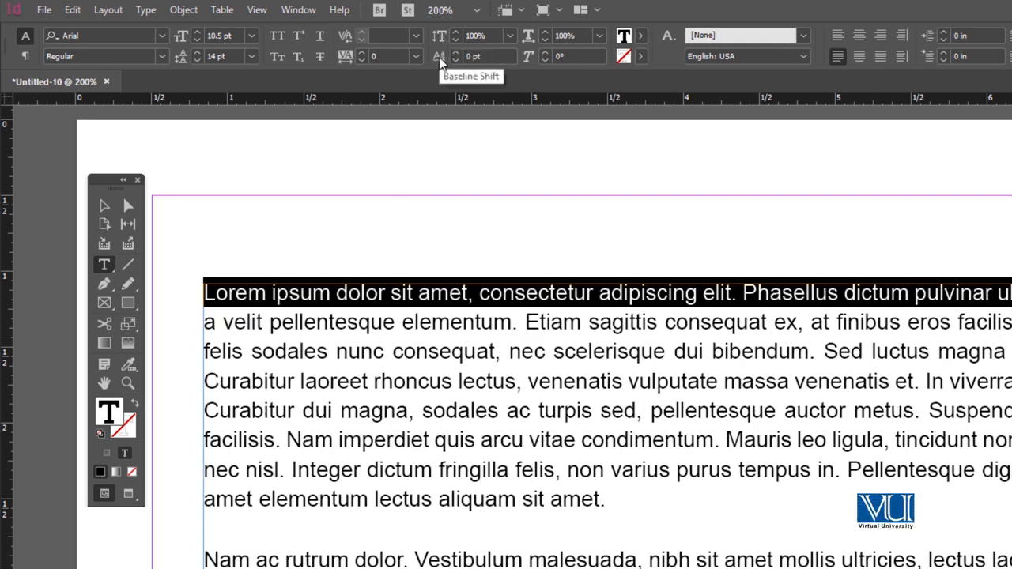
Raise the baseline shift of the selected first line to 8 pt.
click(456, 53)
click(456, 53)
click(456, 53)
click(456, 53)
click(456, 53)
click(456, 53)
click(456, 53)
click(456, 53)
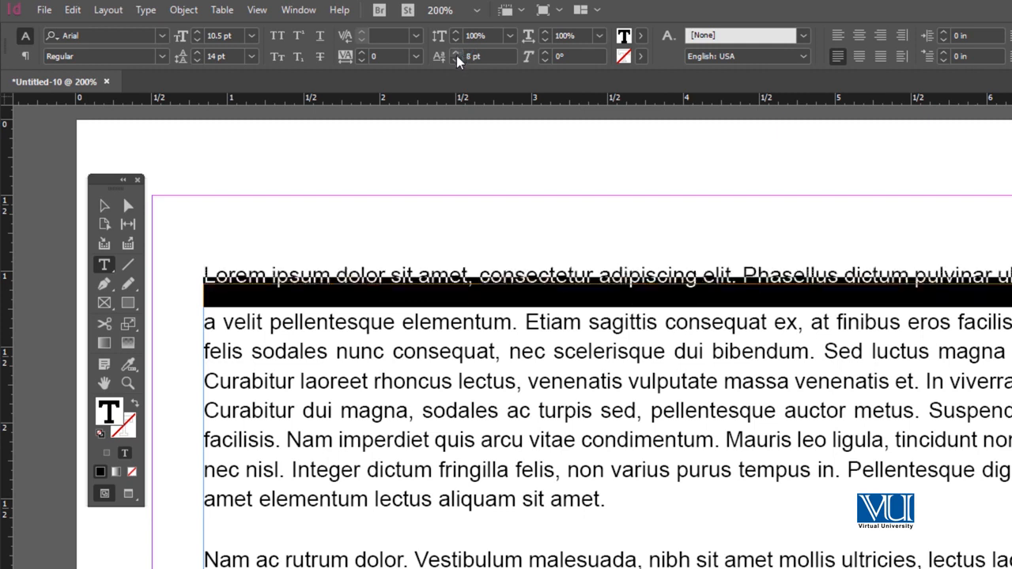
Lower the baseline shift of the selected first line to 1 pt.
click(457, 61)
click(456, 61)
click(457, 61)
click(456, 61)
click(456, 61)
click(457, 60)
click(457, 61)
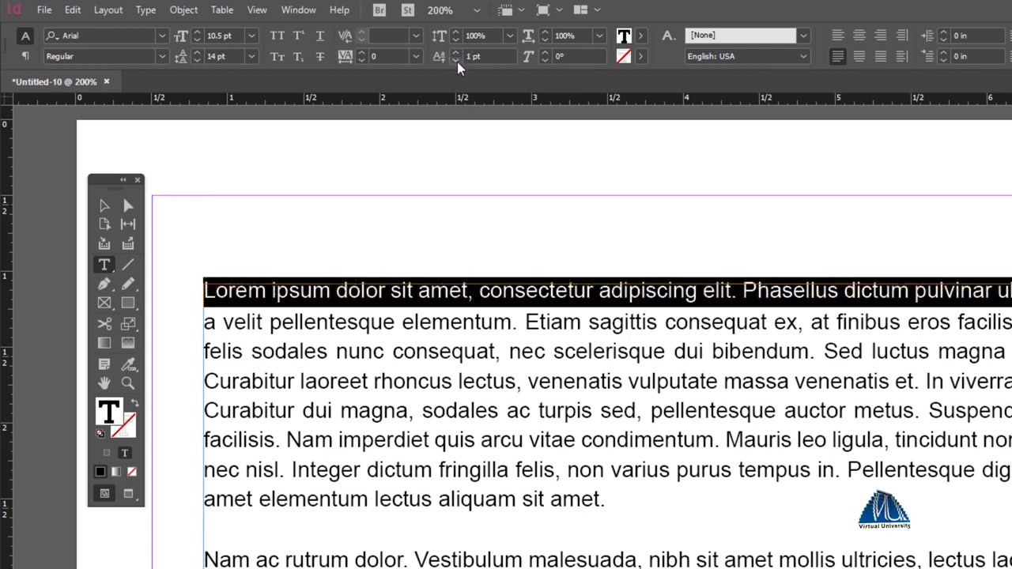
Set the horizontal scale of the selected first line to 101%.
click(545, 33)
click(544, 32)
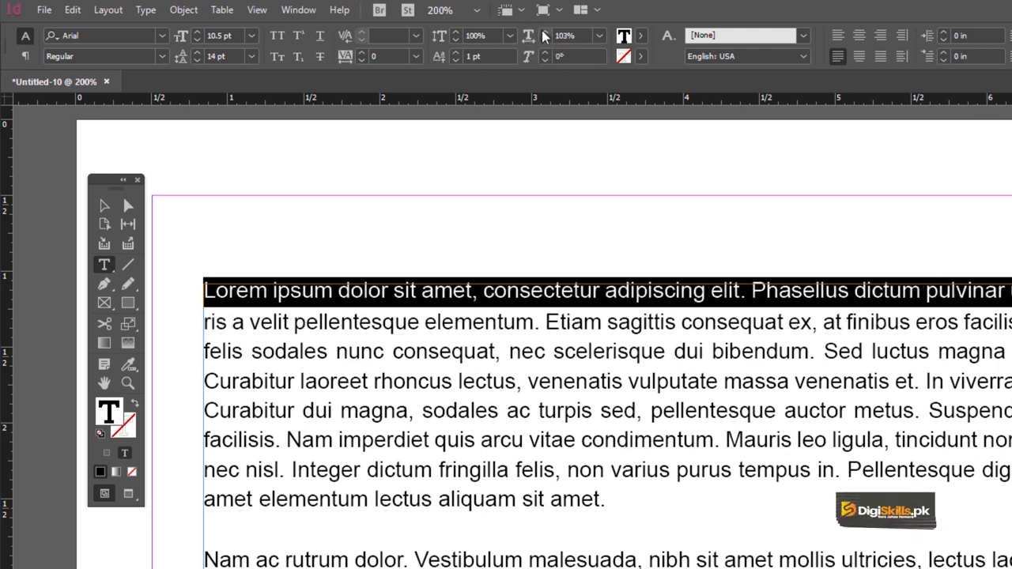
click(544, 33)
click(544, 39)
click(544, 38)
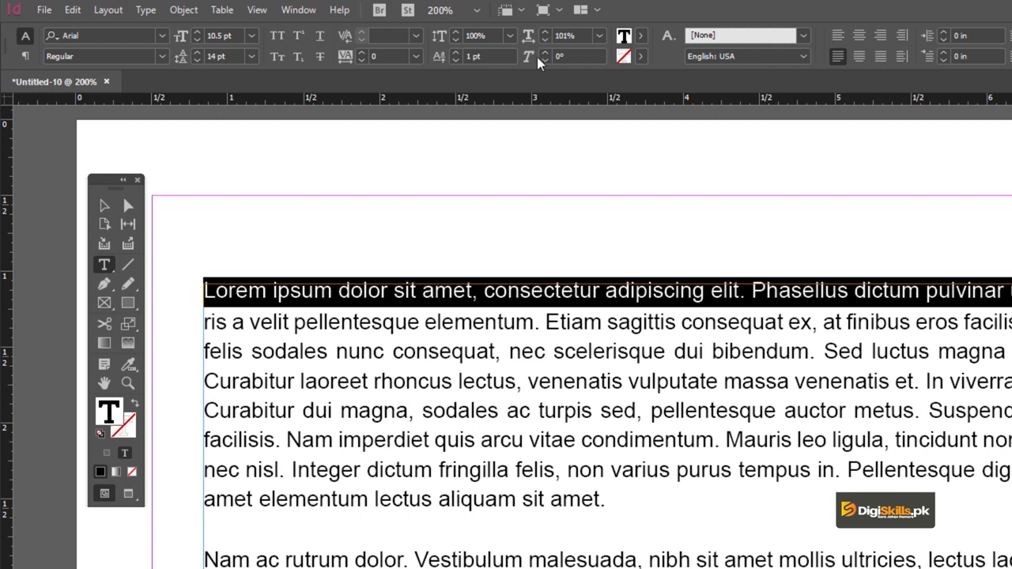
Skew the selected first line, trying several angles and settling on 12°.
click(528, 60)
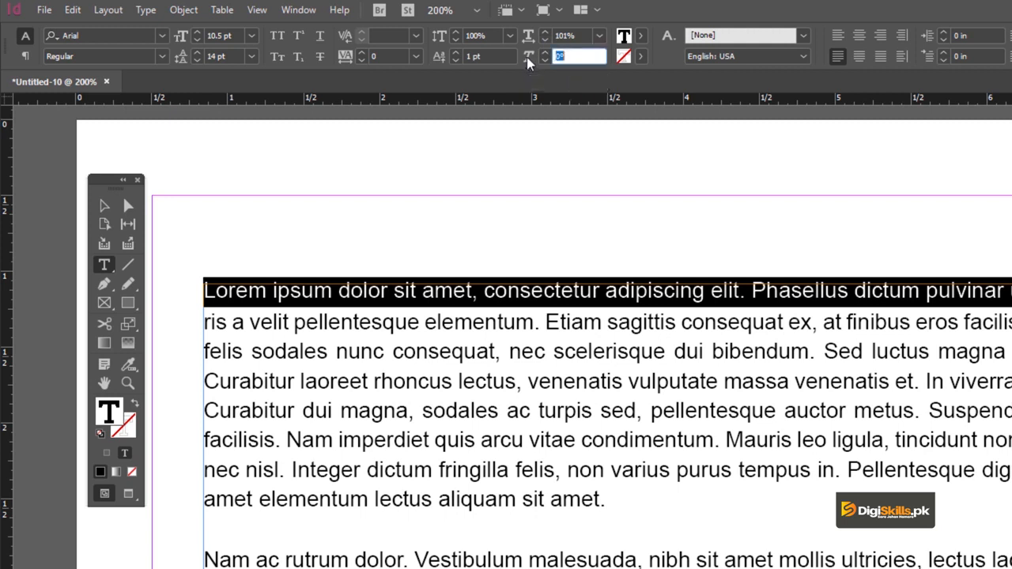
text(8)
key(Return)
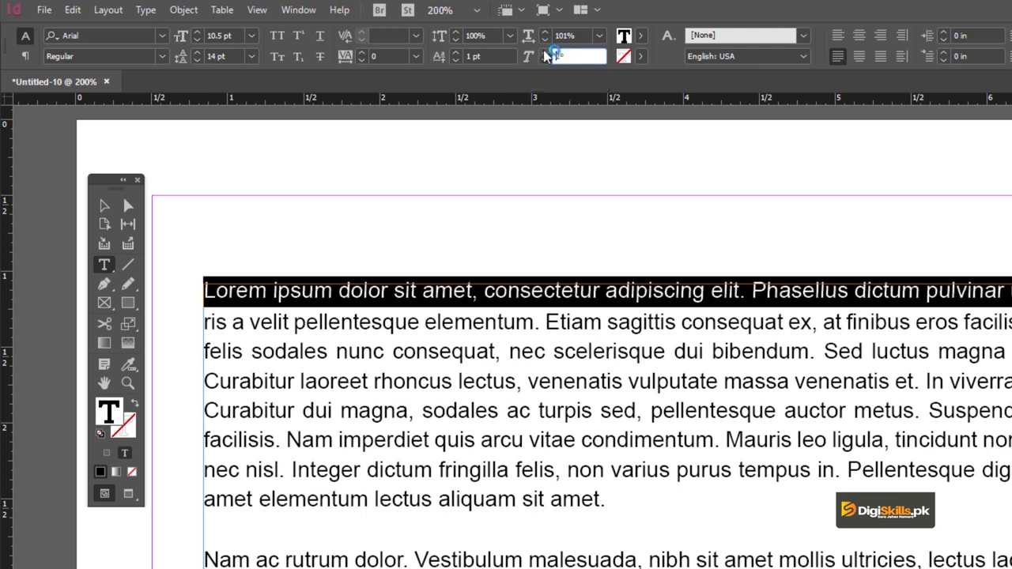
click(544, 52)
click(544, 52)
click(543, 52)
click(544, 53)
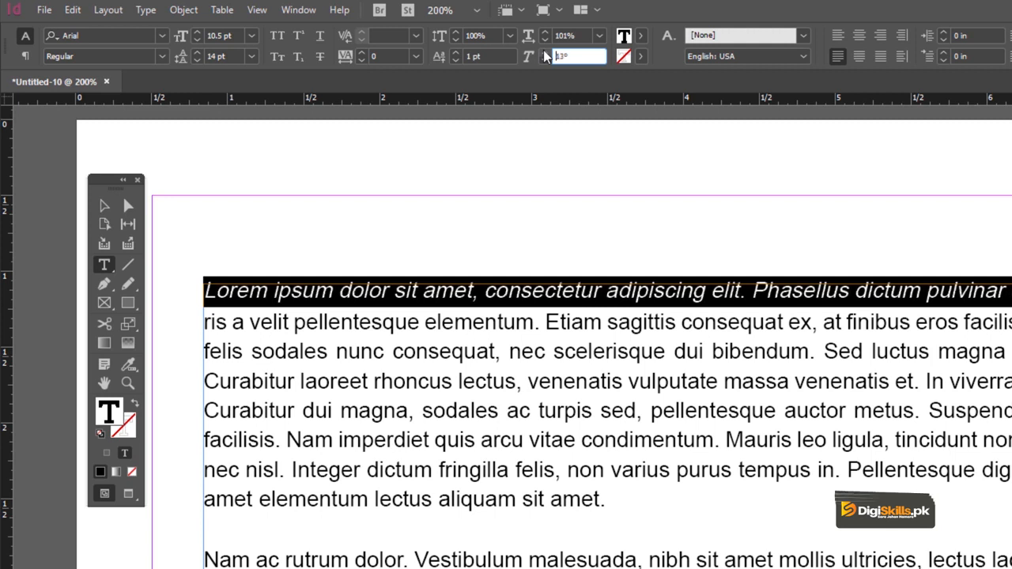
click(543, 53)
click(543, 52)
click(544, 52)
click(544, 60)
click(543, 60)
click(544, 60)
Show the fill colour and stroke colour options for the selected line, then close them.
click(642, 35)
click(643, 37)
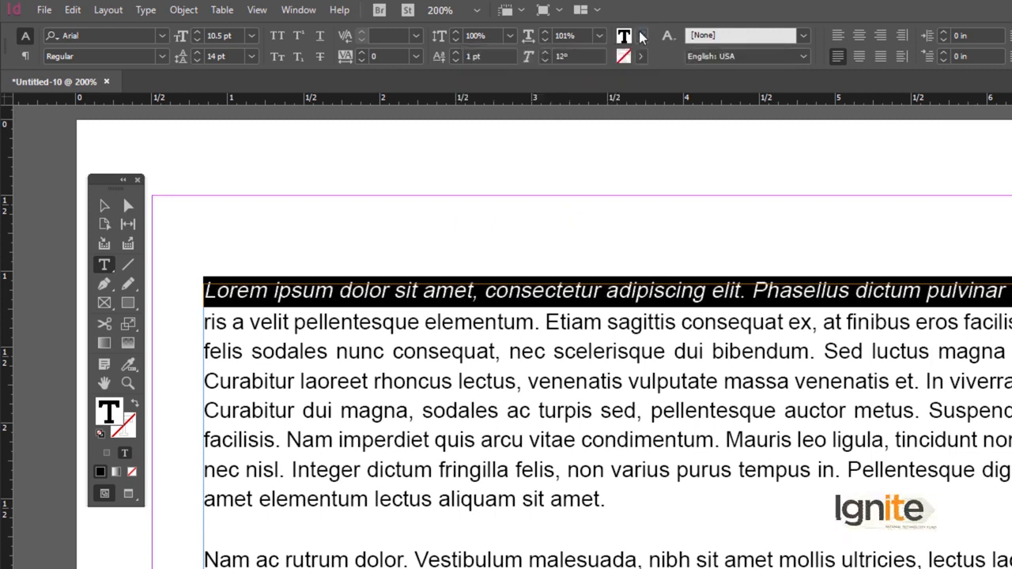
click(641, 57)
click(641, 59)
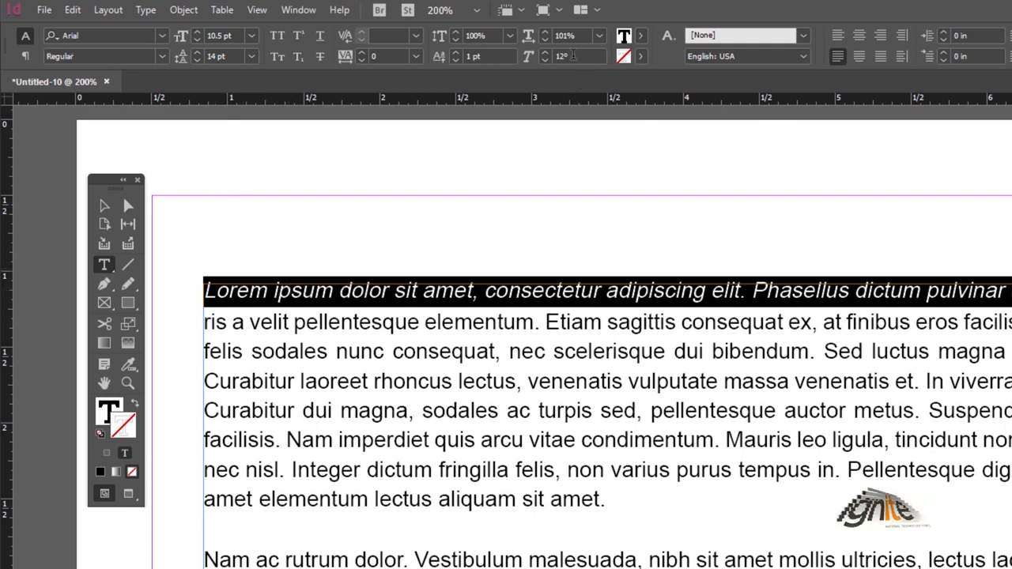
Set the first line's baseline shift to 0 pt and remove its skew.
click(455, 62)
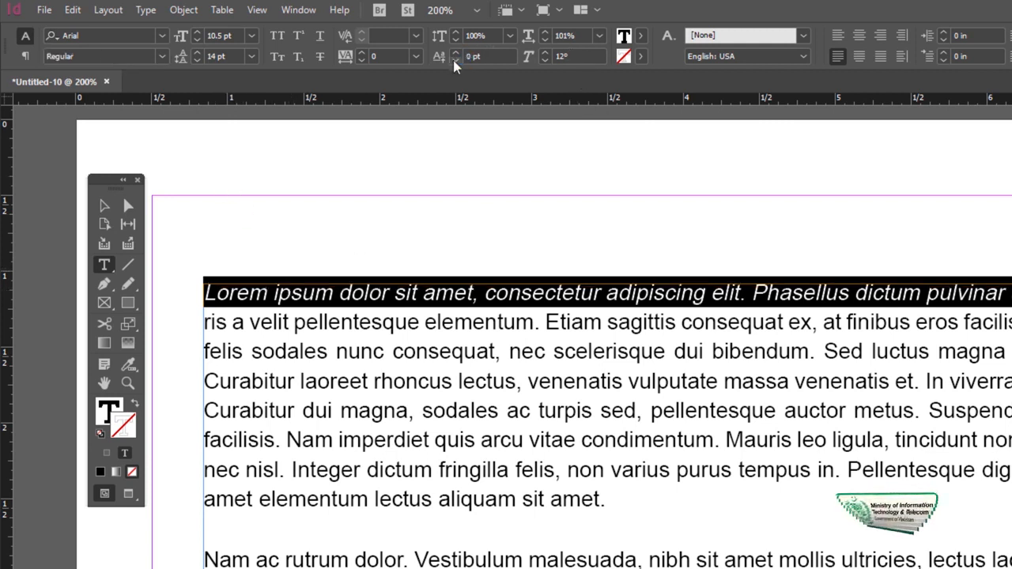
click(544, 61)
click(545, 60)
click(545, 61)
click(545, 61)
click(545, 61)
click(544, 61)
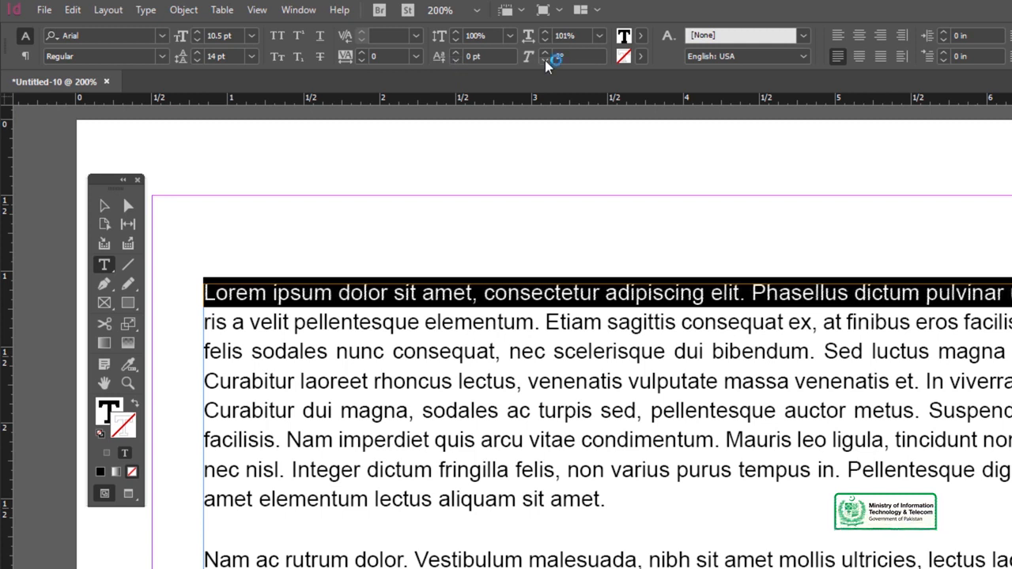
Select the whole first paragraph and switch to the paragraph formatting controls.
click(251, 317)
drag(629, 494, 189, 287)
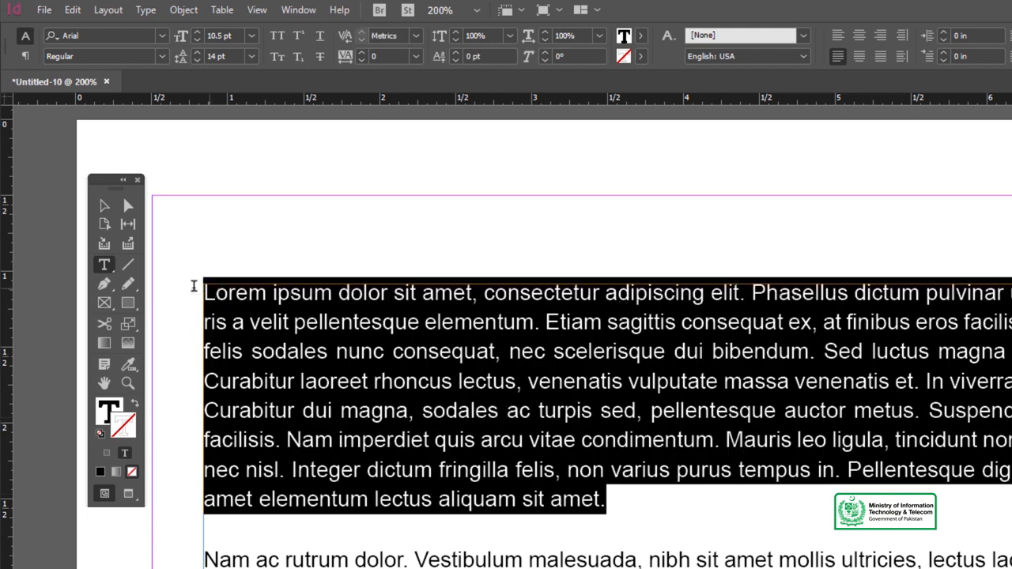
click(24, 60)
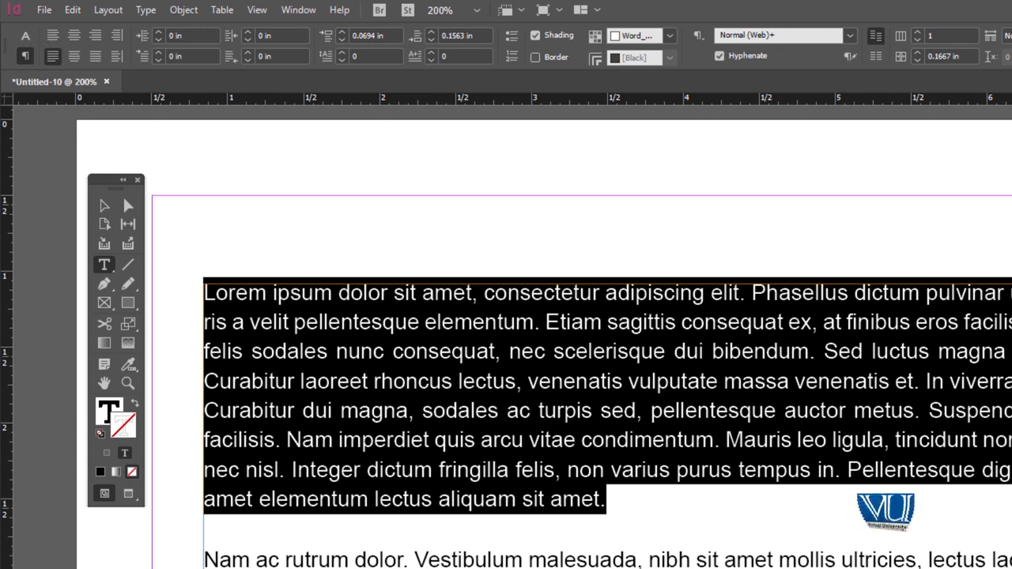
Try left, centre and right alignment on the first paragraph, then align it towards the spine.
click(53, 36)
click(60, 30)
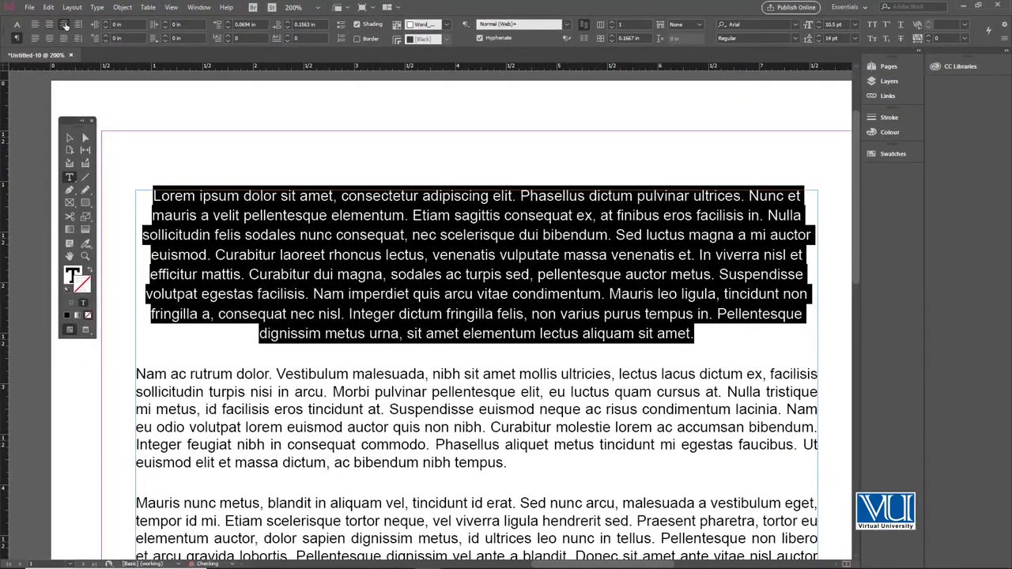
click(65, 25)
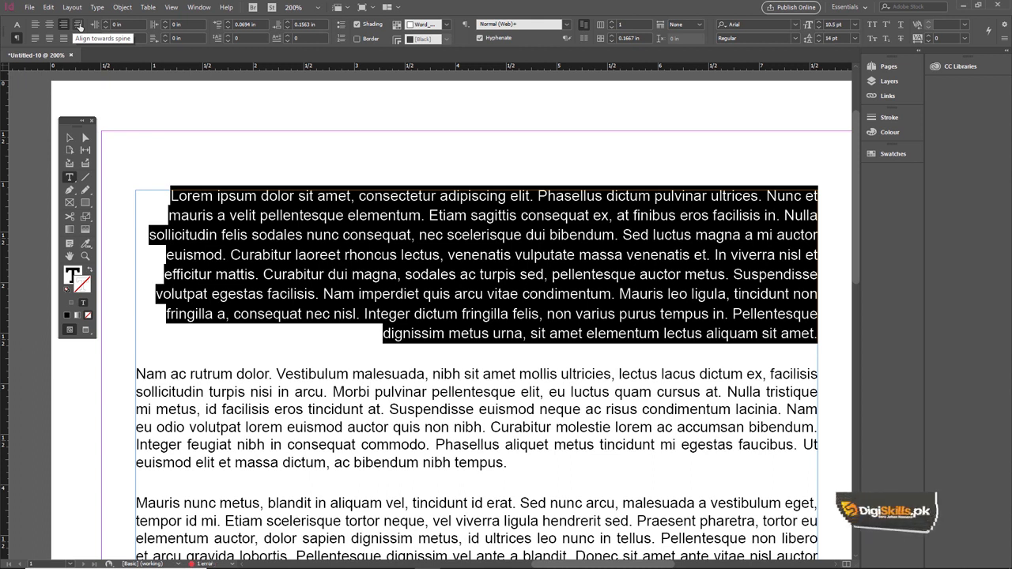
click(79, 25)
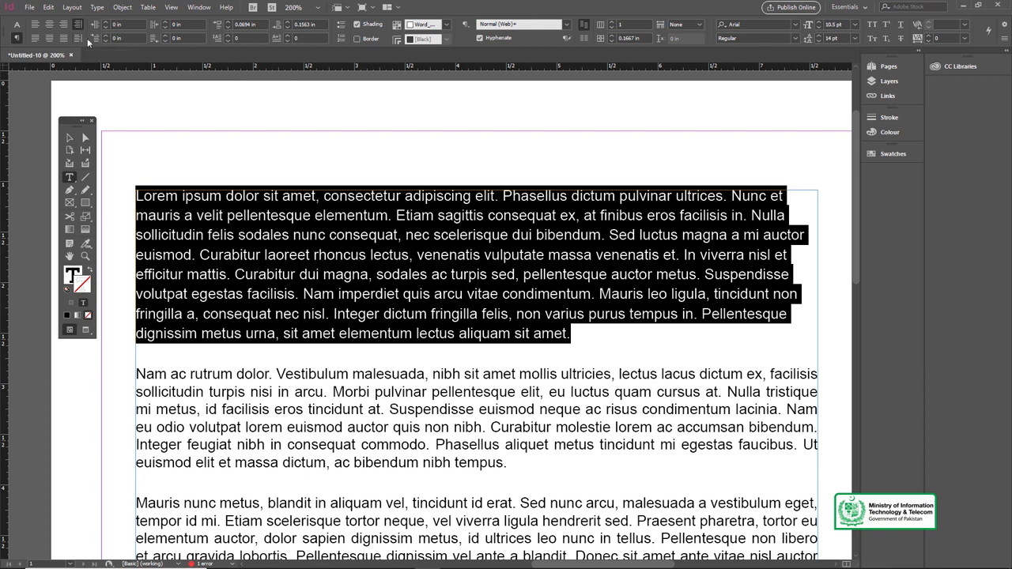
Try a larger first-line left indent on the first paragraph, then set it back to 0 in.
click(105, 35)
click(105, 35)
click(105, 36)
click(105, 36)
click(104, 40)
click(104, 41)
click(105, 40)
click(104, 40)
click(104, 40)
key(Return)
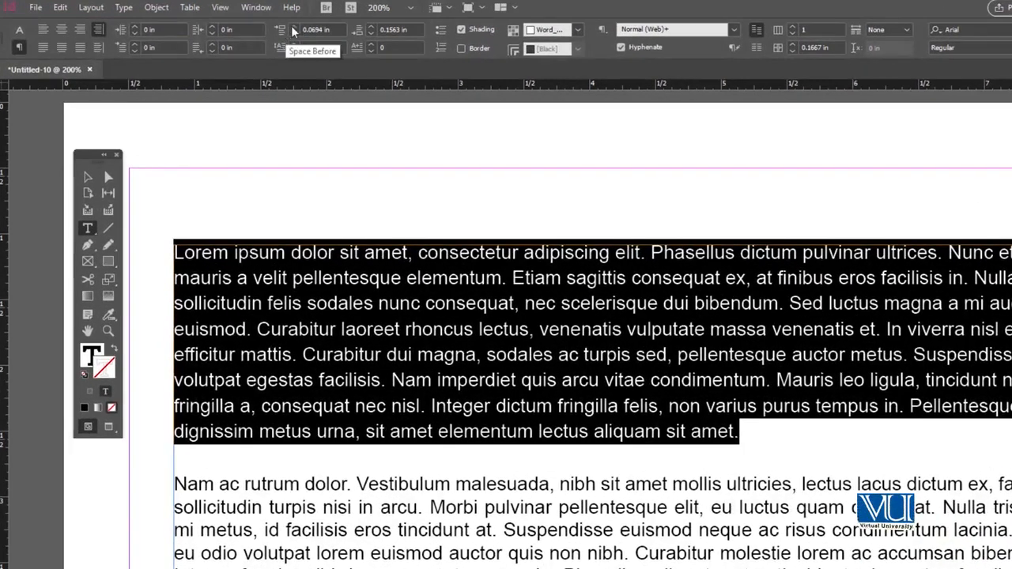
Try increasing the space after the first paragraph to 0.5625 in, then reduce it to 0.1875 in.
click(373, 29)
click(372, 28)
click(373, 28)
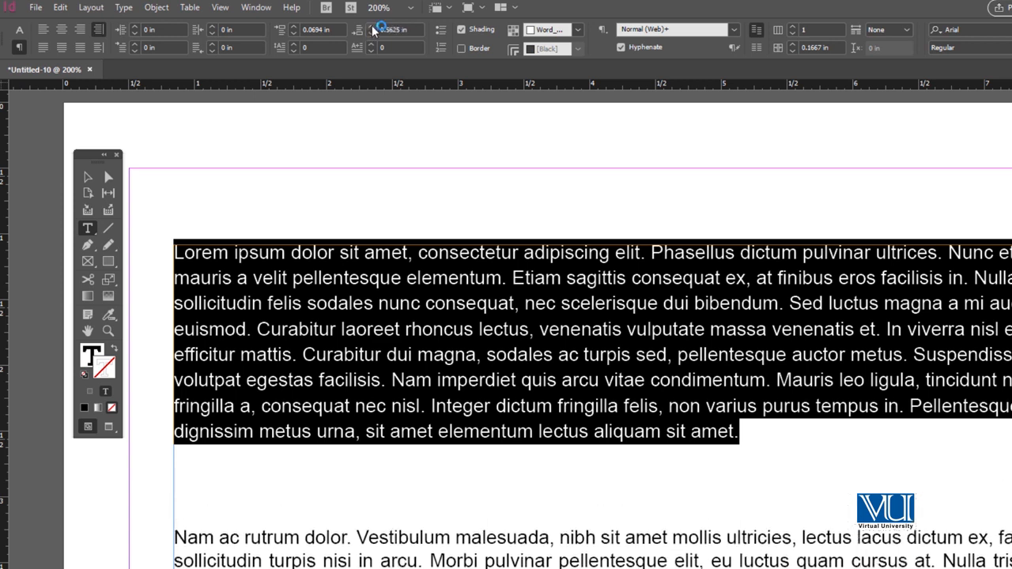
click(372, 33)
click(372, 32)
click(372, 32)
click(372, 33)
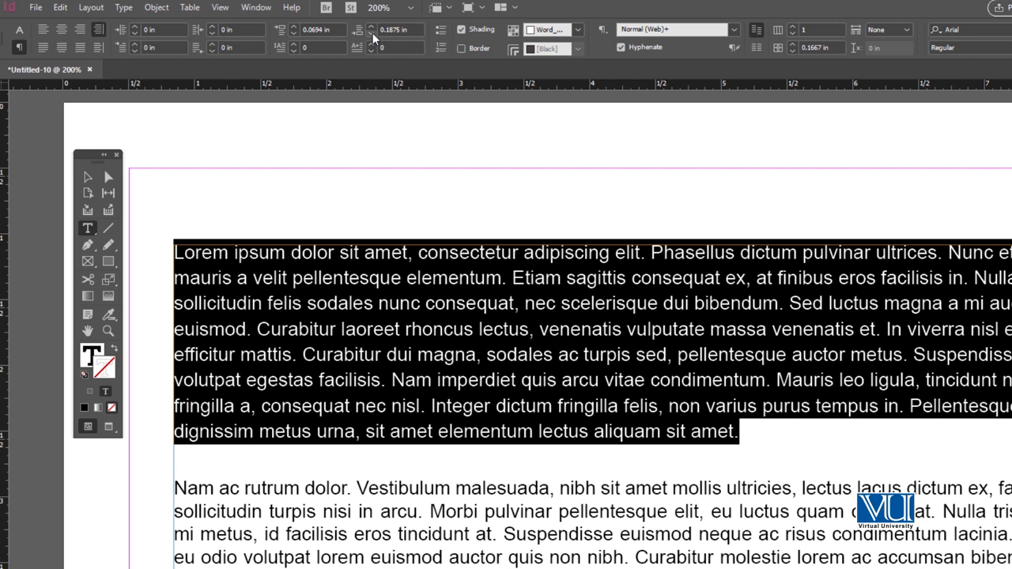
Try three- and five-line drop caps on the first paragraph's initial letter, then reduce the drop cap to one line.
click(294, 45)
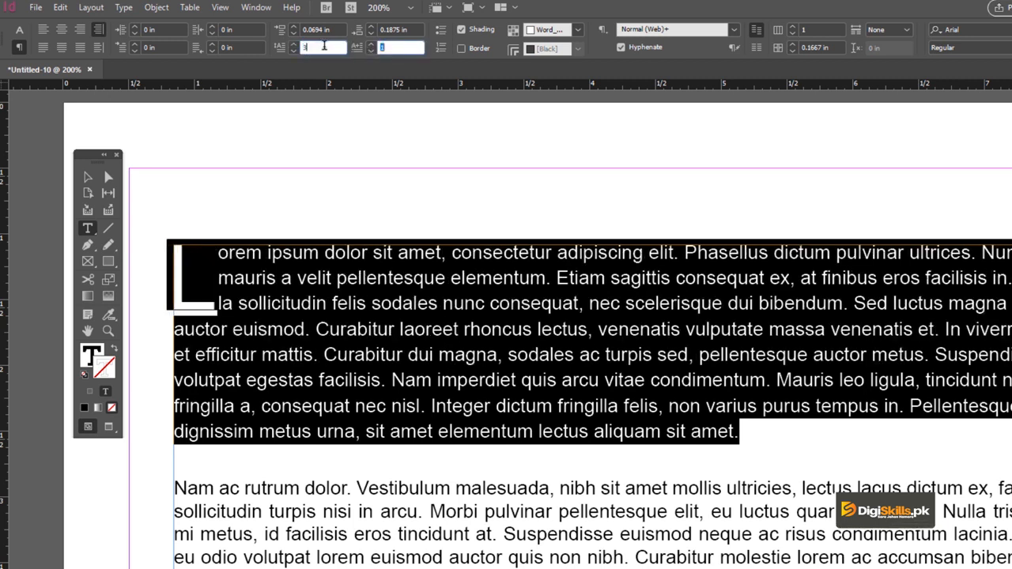
click(294, 45)
click(294, 45)
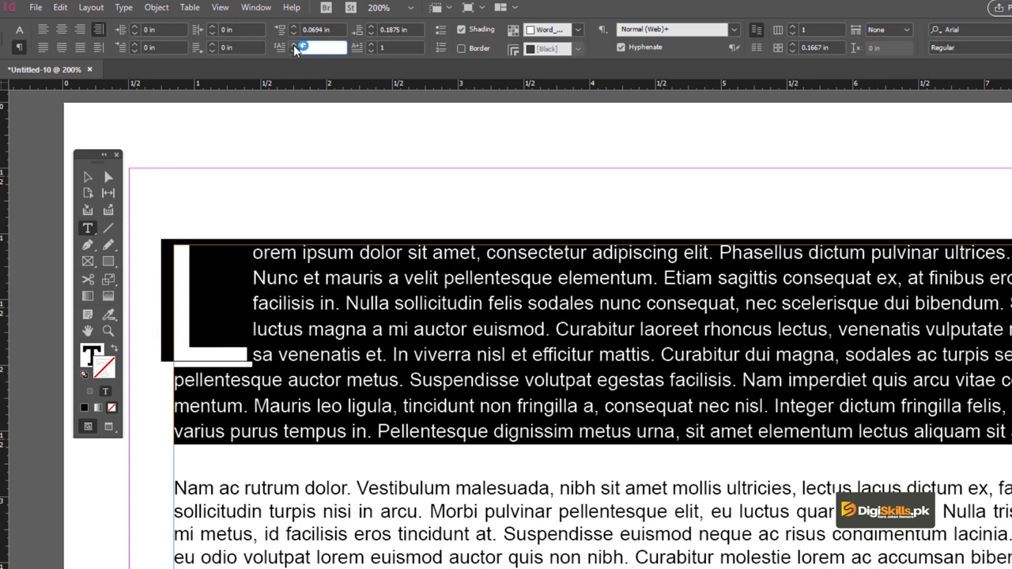
click(294, 50)
click(294, 50)
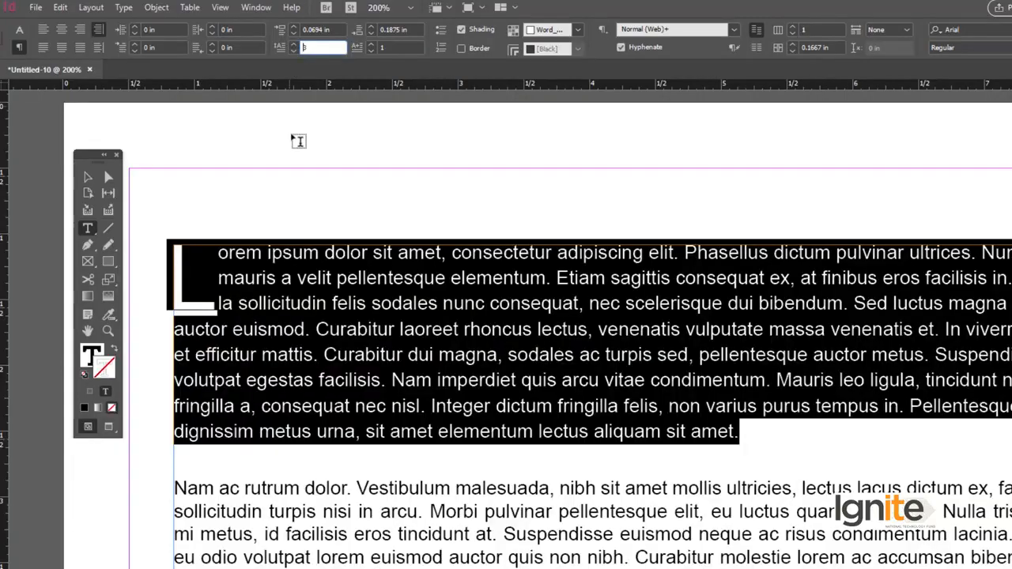
click(292, 50)
click(291, 50)
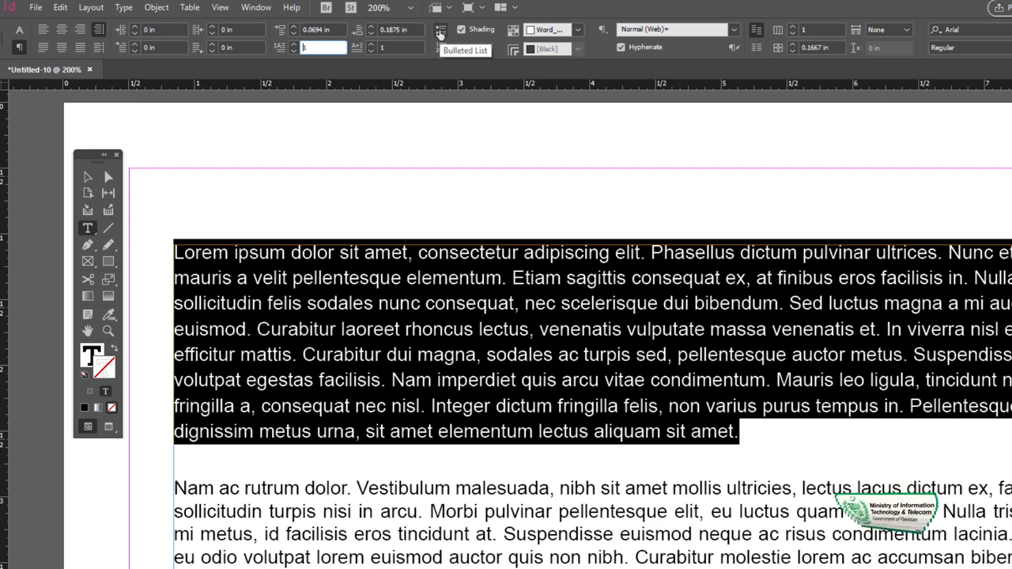
Try bulleted and numbered list formatting on the first paragraph, turning each off again.
click(440, 30)
click(441, 31)
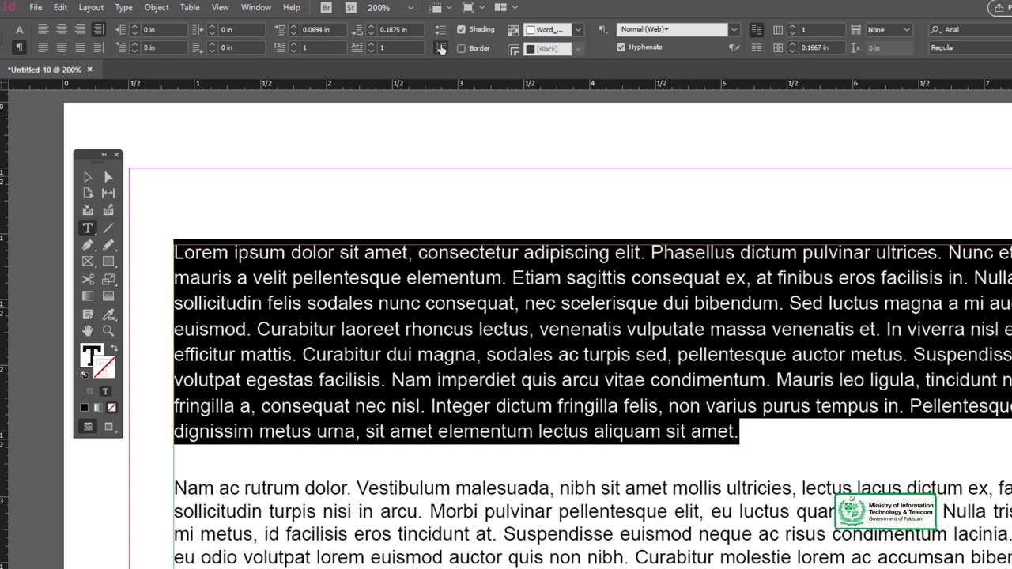
click(441, 48)
click(441, 48)
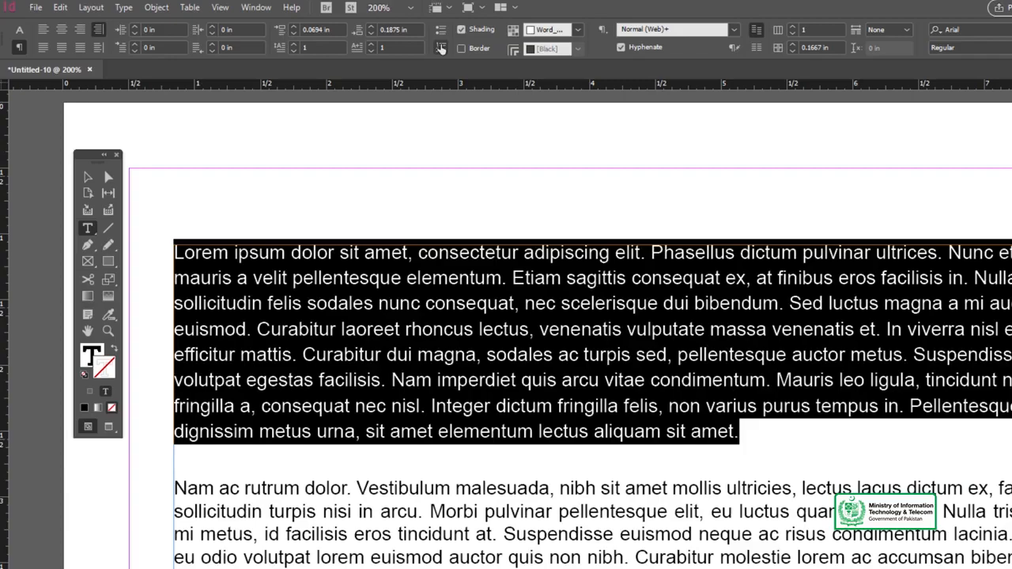